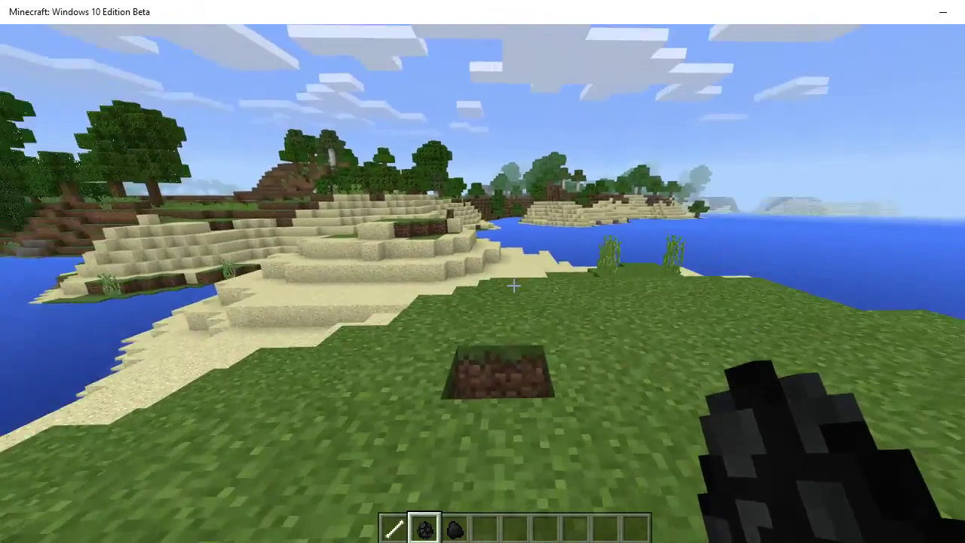
Walk to the grass, spawn wither skeletons with the spawn egg and hit the first two
{"action": "key", "text": "w"}
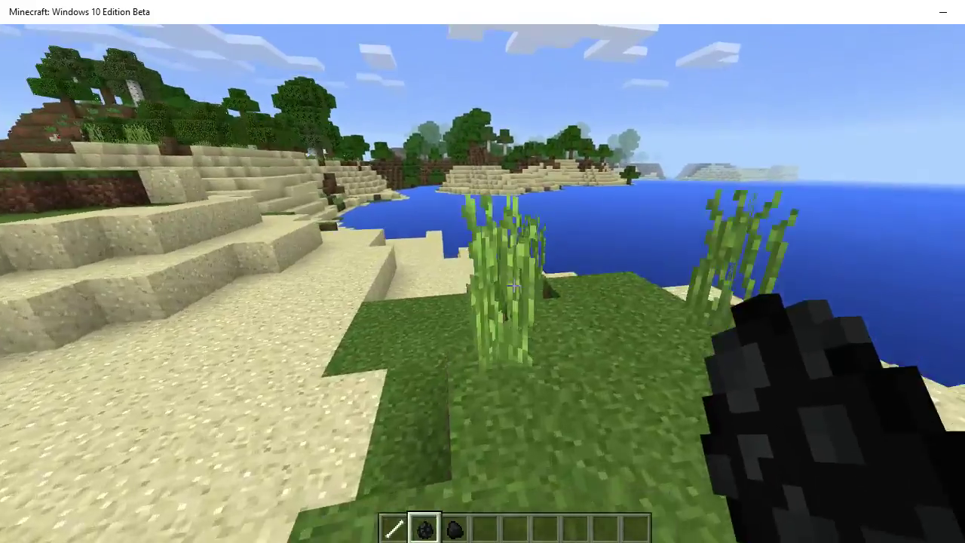
{"action": "right_click", "coordinate": [513, 286]}
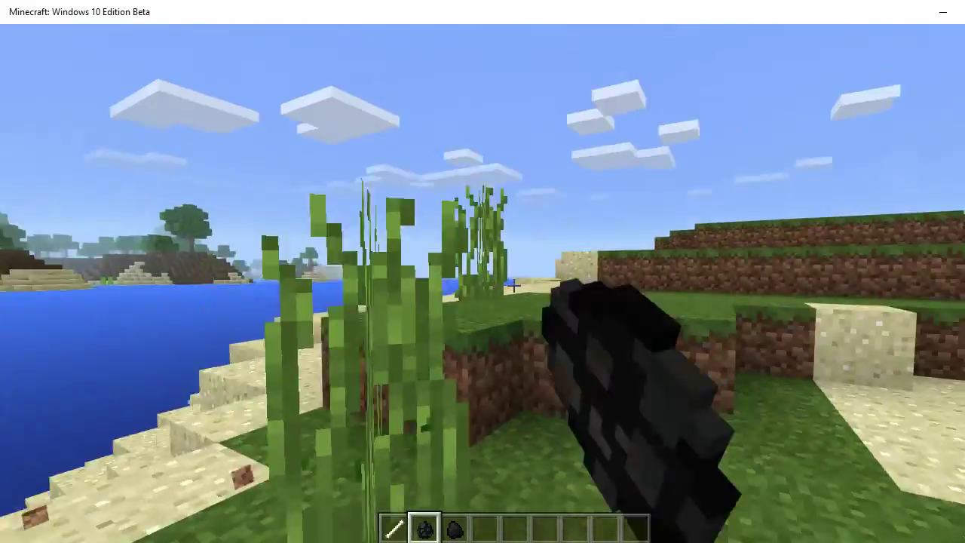
{"action": "right_click", "coordinate": [512, 285]}
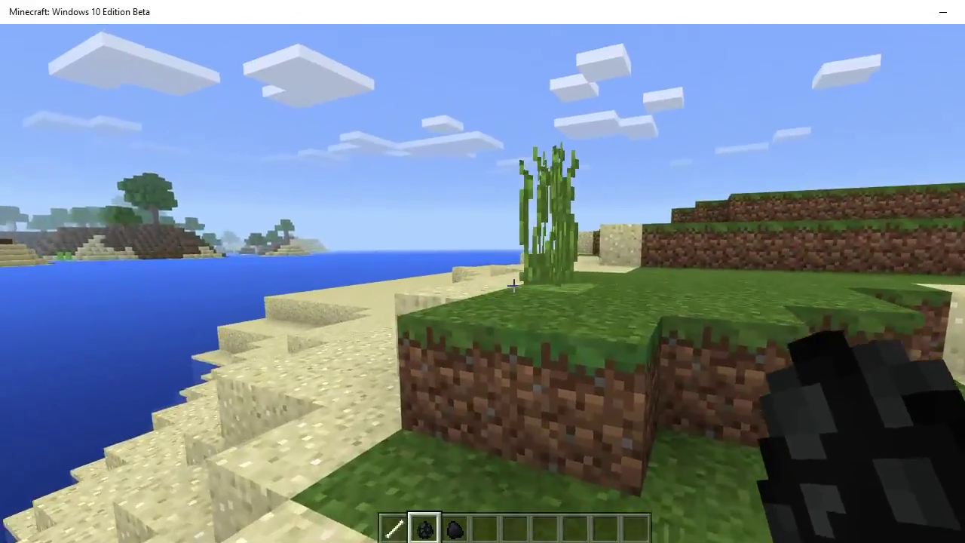
{"action": "right_click", "coordinate": [513, 285]}
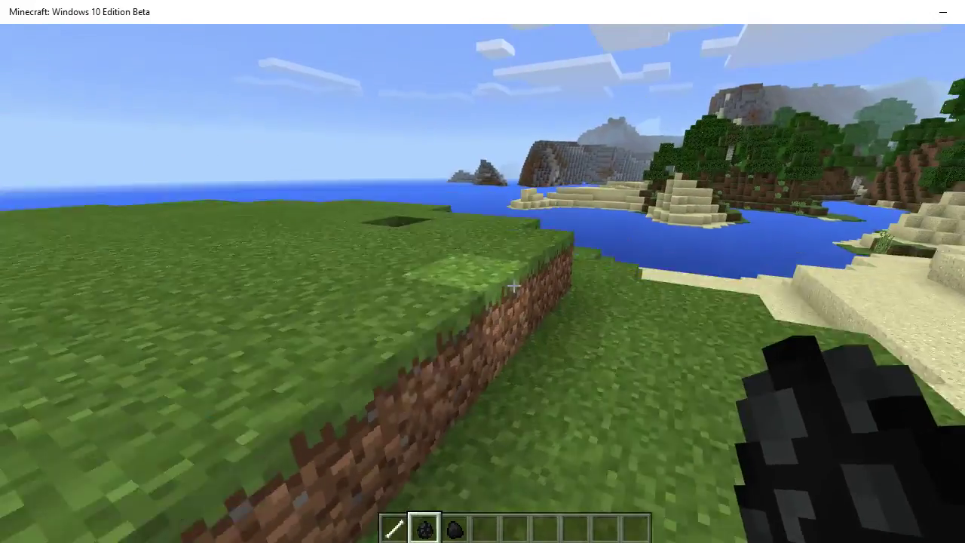
{"action": "right_click", "coordinate": [513, 285]}
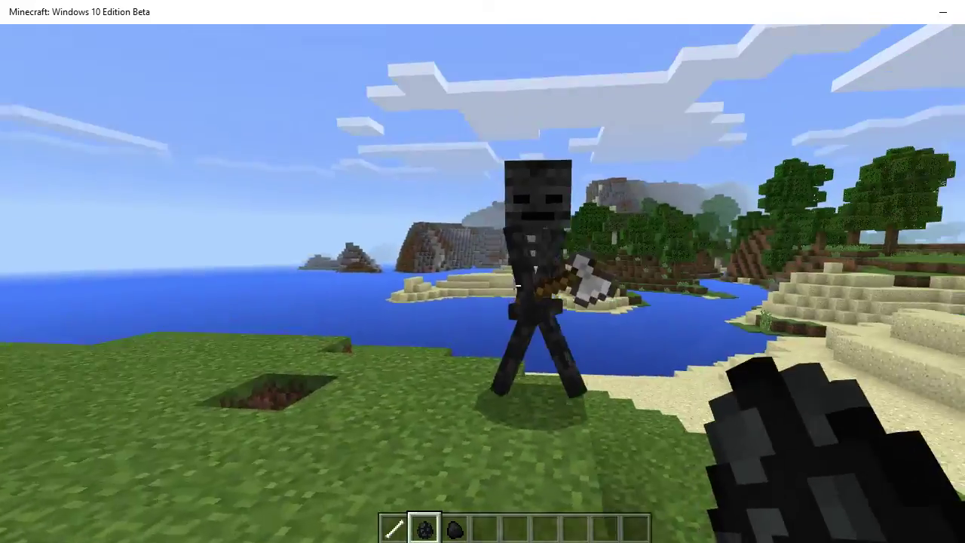
{"action": "left_click", "coordinate": [512, 285]}
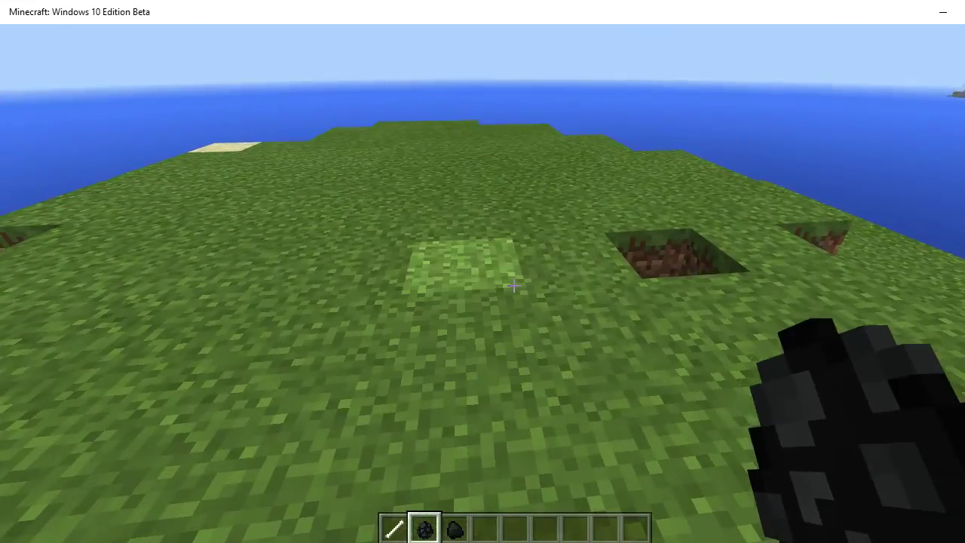
{"action": "right_click", "coordinate": [512, 285]}
{"action": "left_click", "coordinate": [513, 286]}
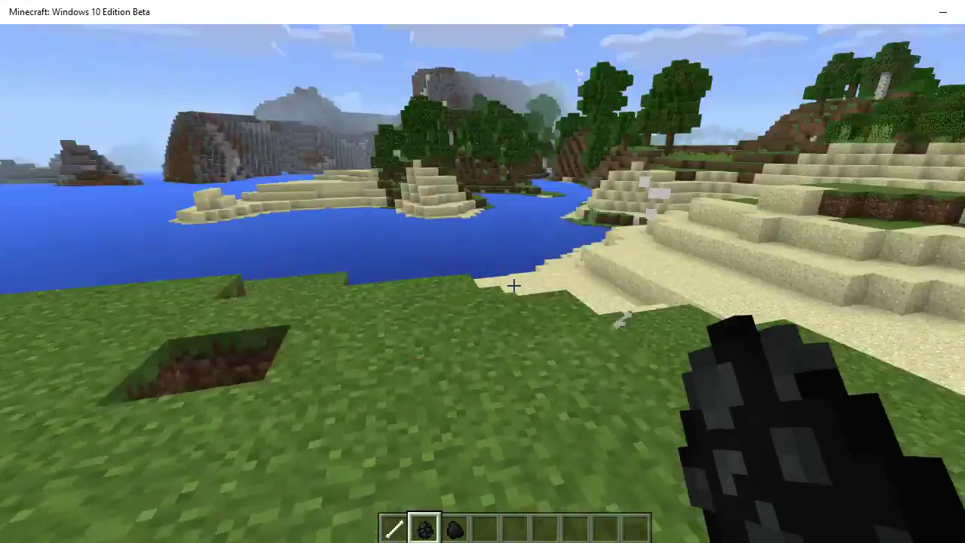
Spawn two more wither skeletons on the grass and strike each one
{"action": "key", "text": "Escape"}
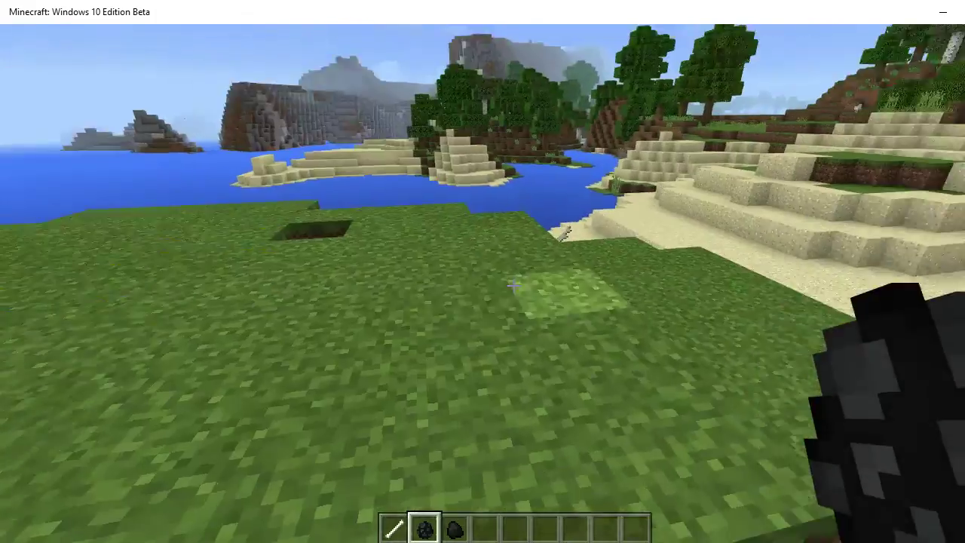
{"action": "right_click", "coordinate": [513, 285]}
{"action": "left_click", "coordinate": [513, 285]}
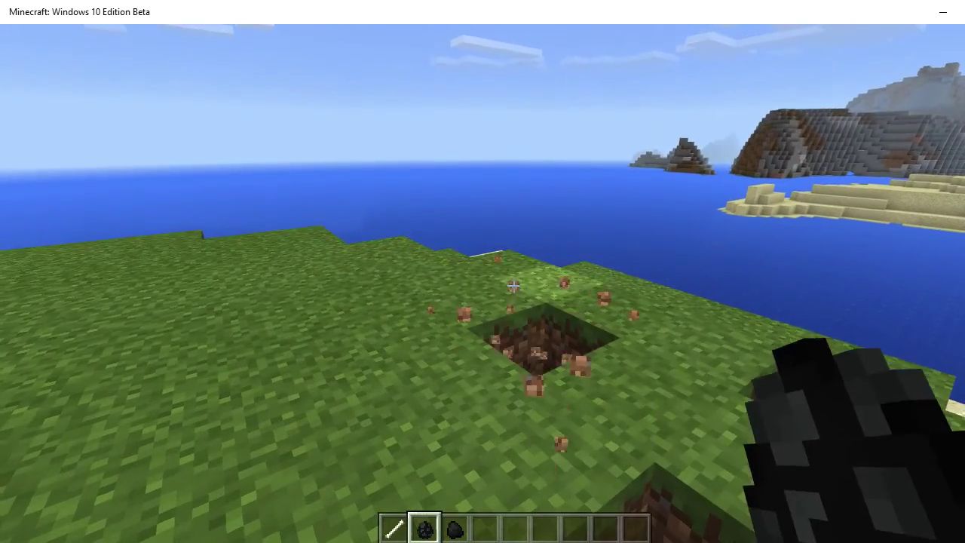
{"action": "right_click", "coordinate": [513, 285]}
{"action": "left_click", "coordinate": [513, 285]}
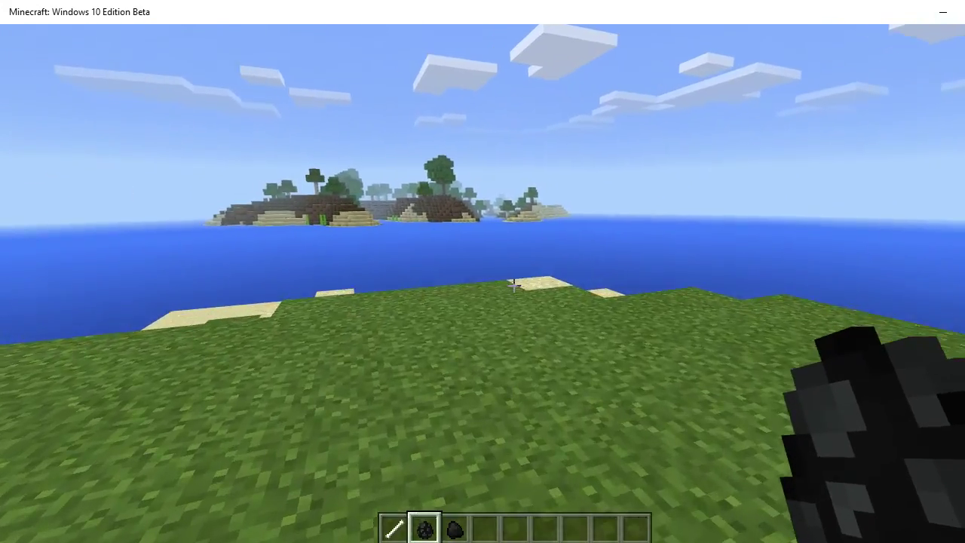
Switch Personal Game Mode to Survival in Settings and step off the grass ledge
{"action": "key", "text": "Escape"}
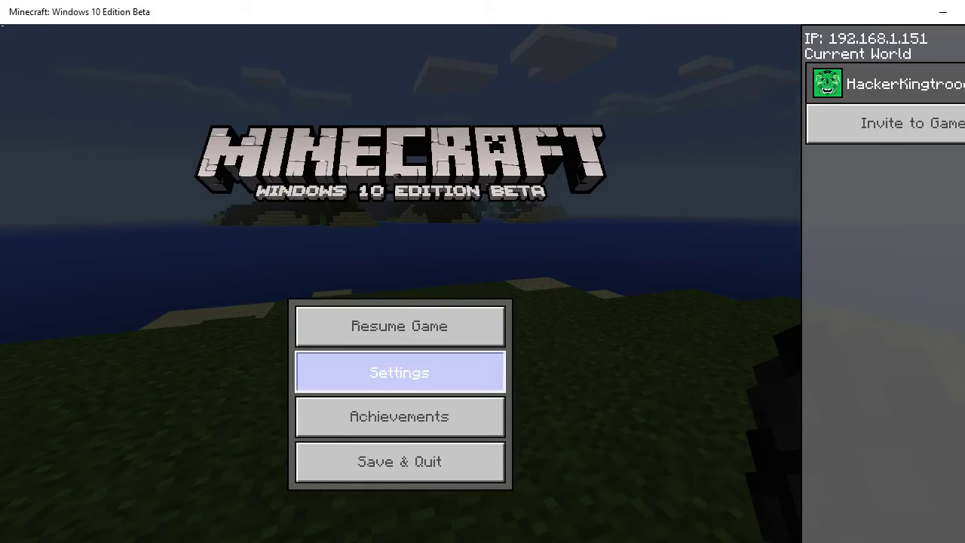
{"action": "key", "text": "Return"}
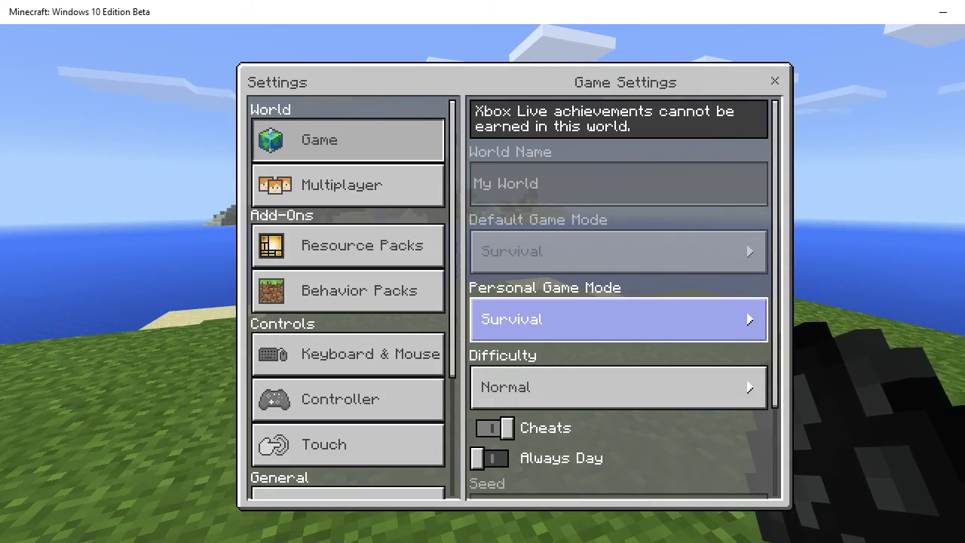
{"action": "key", "text": "Escape"}
{"action": "key", "text": "Escape"}
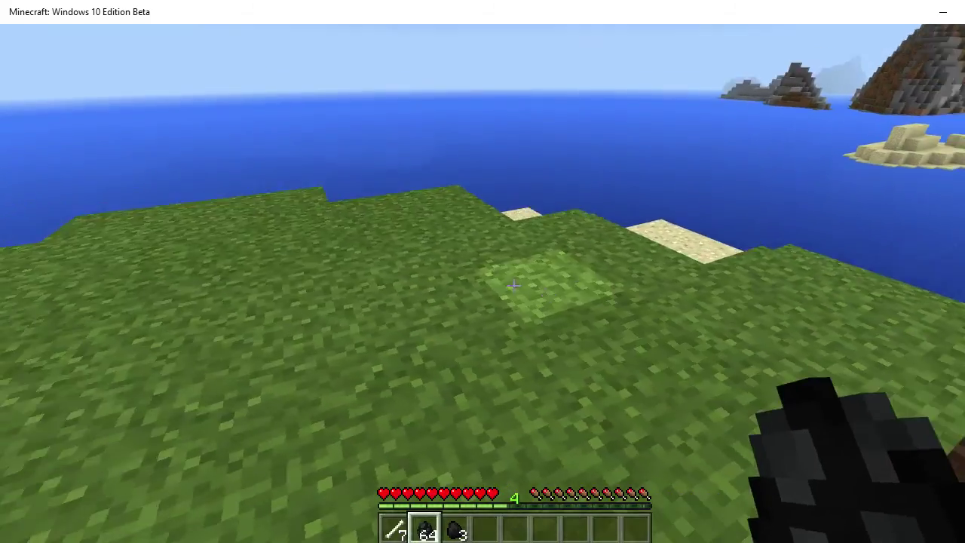
{"action": "key", "text": "s"}
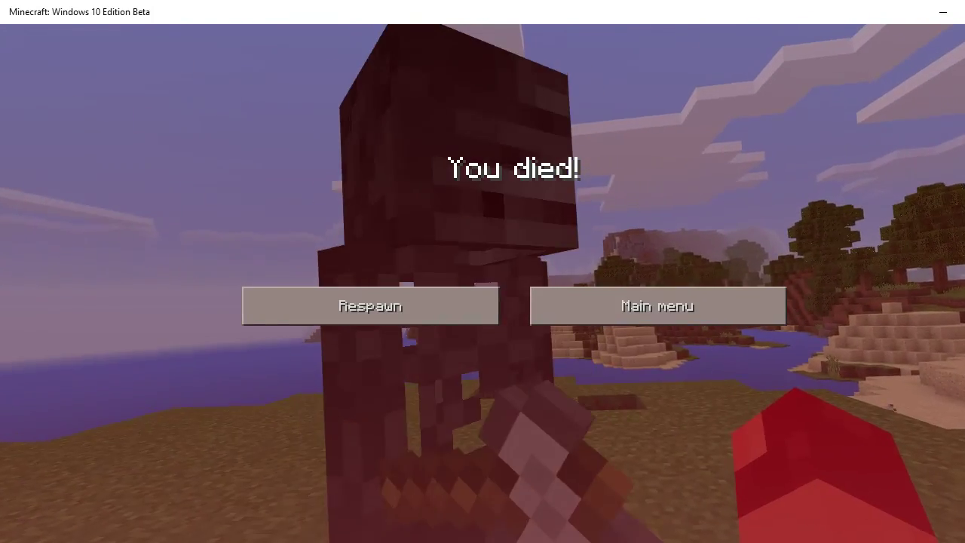
Respawn twice, collect the dropped items and cycle the Iron Axe, coal and bones slots
{"action": "left_click", "coordinate": [369, 304]}
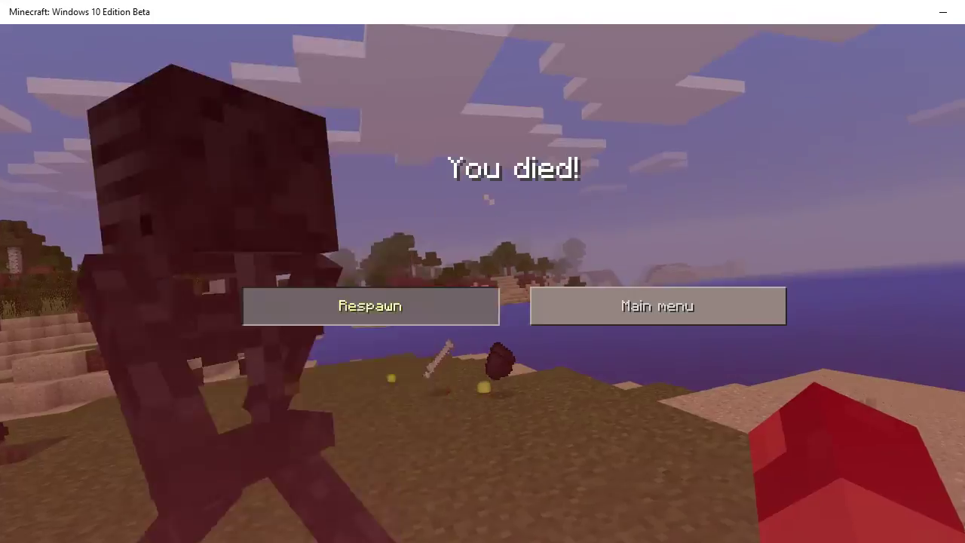
{"action": "left_click", "coordinate": [370, 305]}
{"action": "key", "text": "w"}
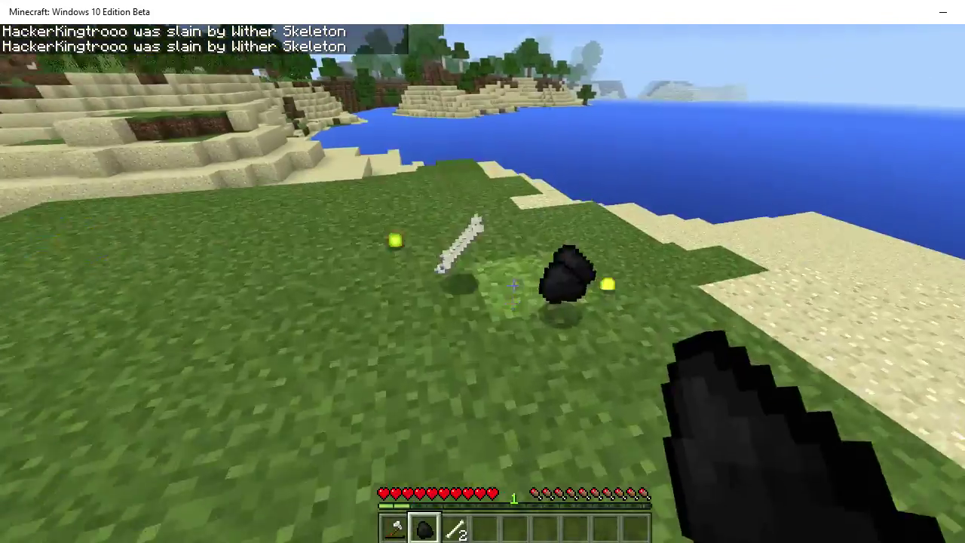
{"action": "key", "text": "1"}
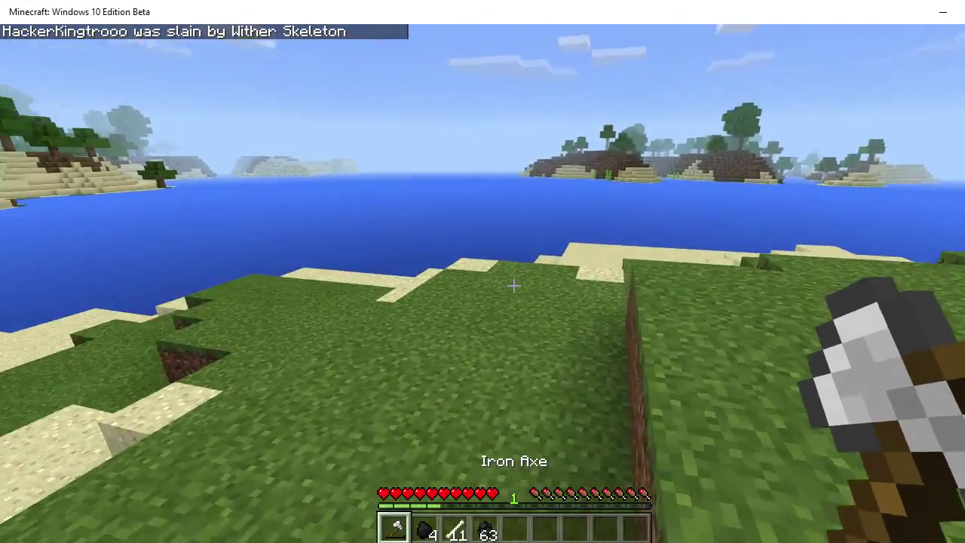
{"action": "key", "text": "2"}
{"action": "key", "text": "3"}
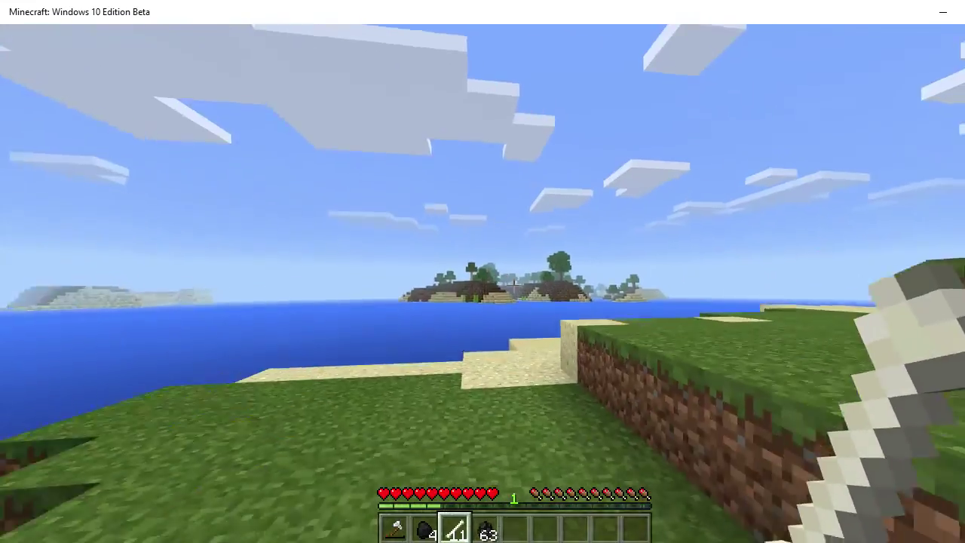
Pause Minecraft, switch to the OBS window and minimize it, leaving the desktop
{"action": "key", "text": "Escape"}
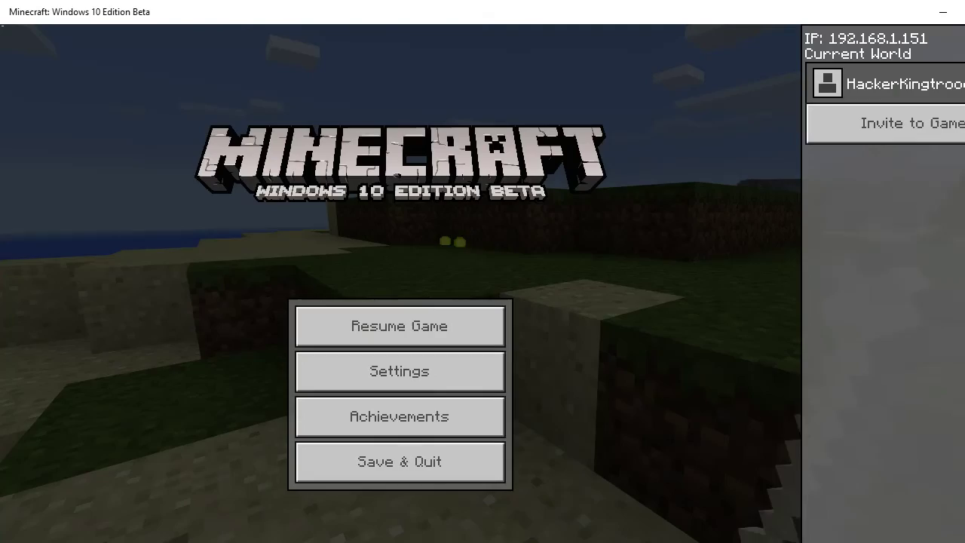
{"action": "key", "text": "alt+Tab"}
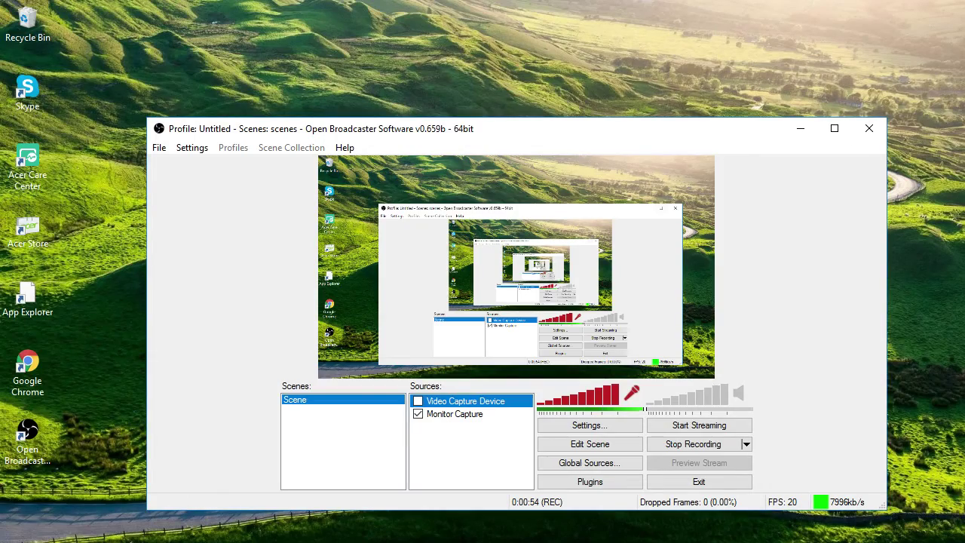
{"action": "key", "text": "super"}
{"action": "key", "text": "super"}
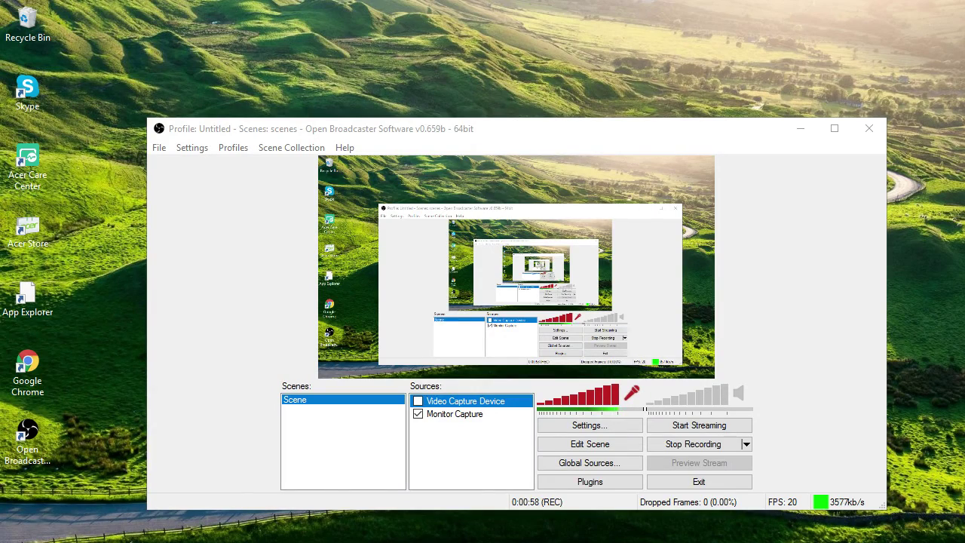
{"action": "left_click", "coordinate": [801, 128]}
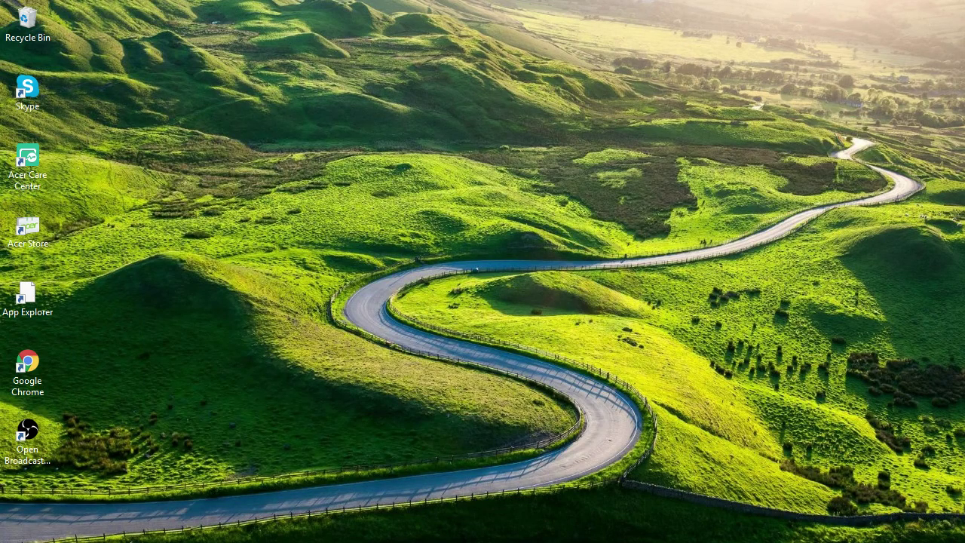
Run %appdata% from the Win+R prompt to open the Roaming folder
{"action": "key", "text": "super"}
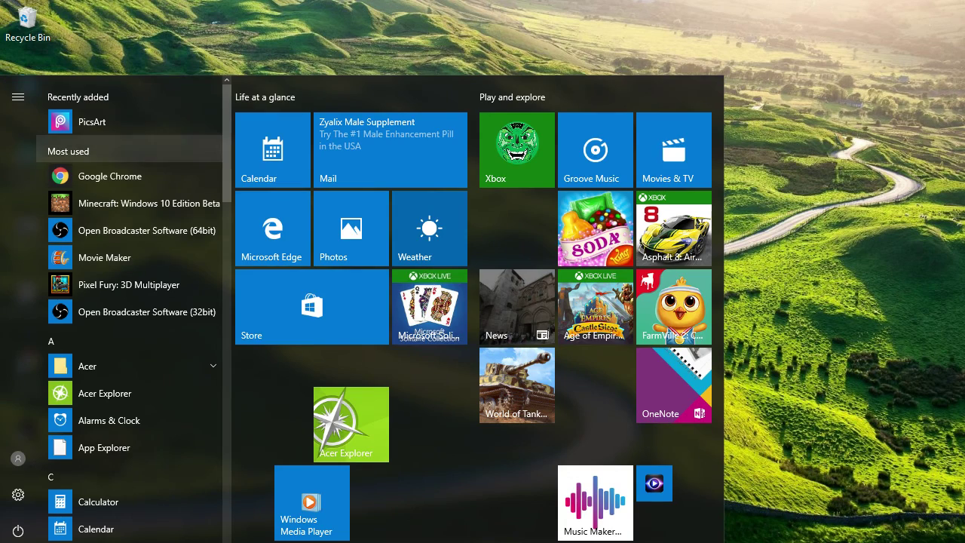
{"action": "key", "text": "super"}
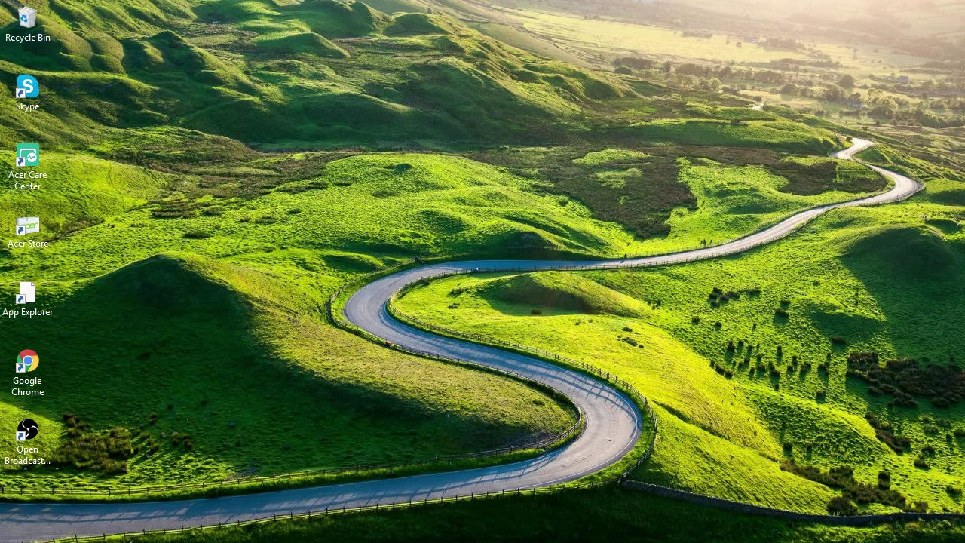
{"action": "key", "text": "super+r"}
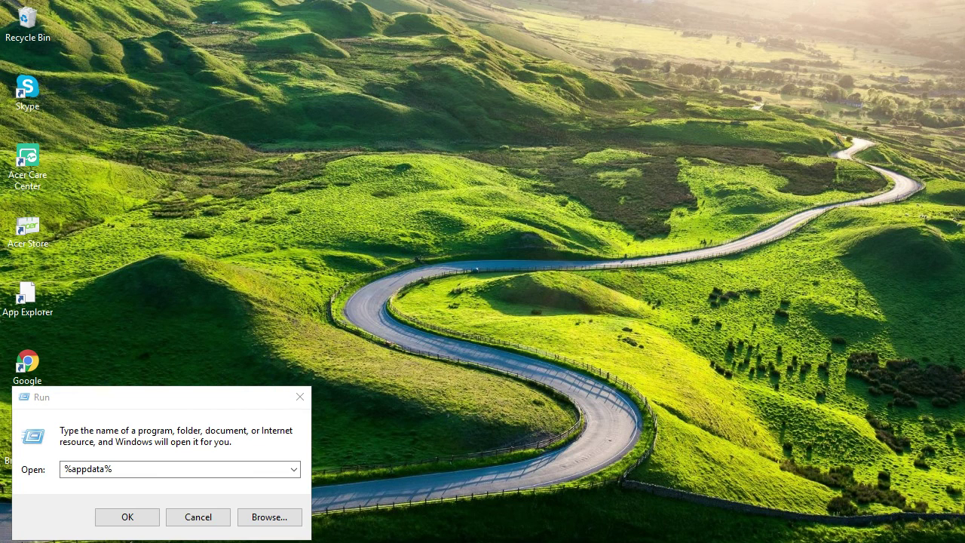
{"action": "key", "text": "Return"}
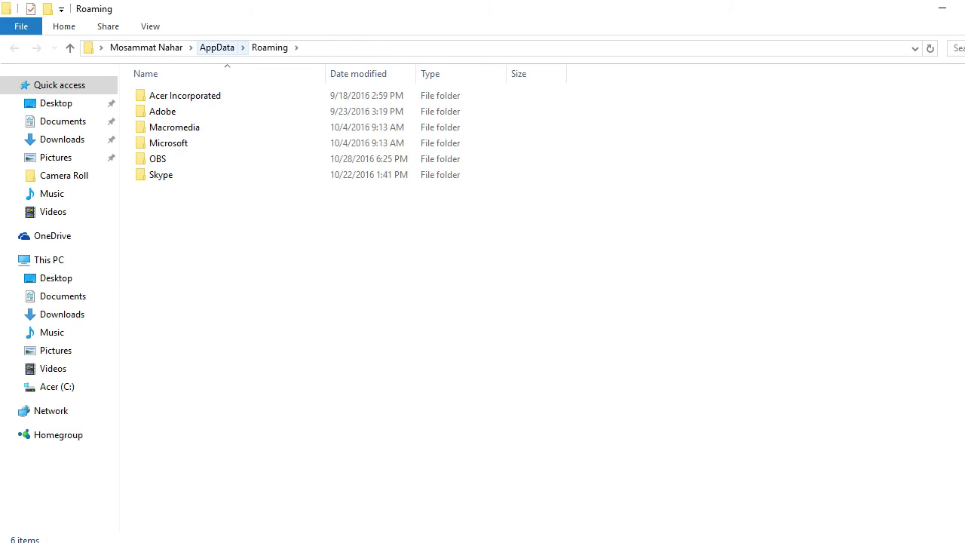
Go to AppData > Local > Packages > Microsoft.MinecraftUWP > LocalState
{"action": "left_click", "coordinate": [217, 47]}
{"action": "double_click", "coordinate": [160, 95]}
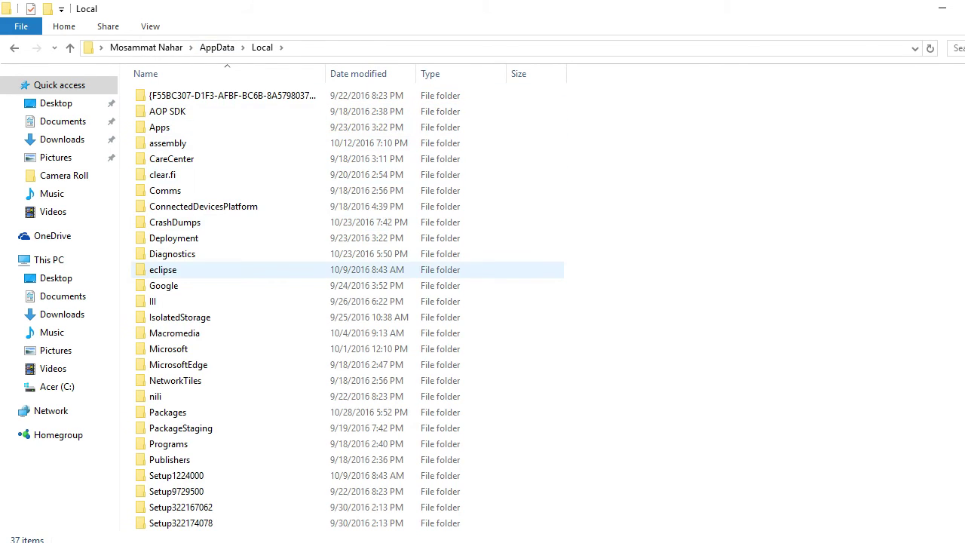
{"action": "double_click", "coordinate": [167, 412]}
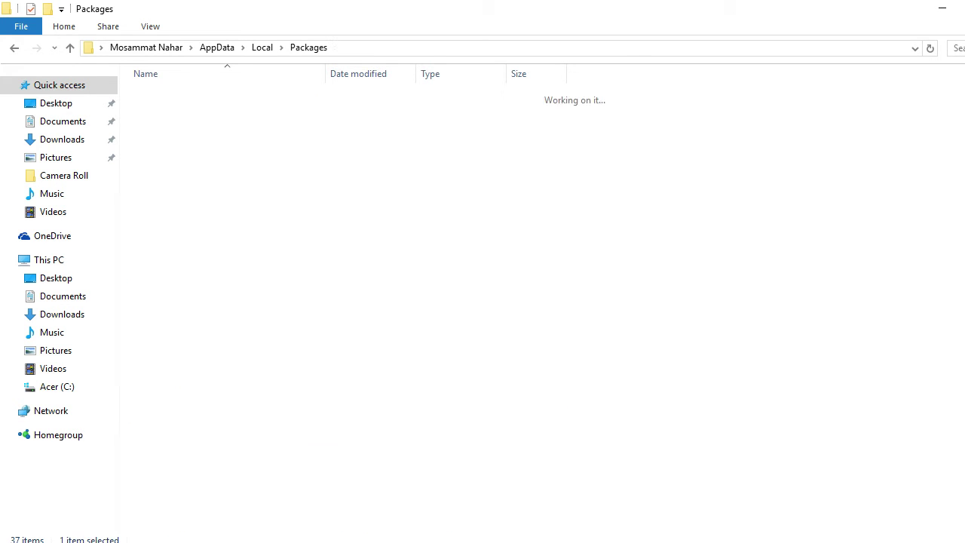
{"action": "double_click", "coordinate": [226, 317]}
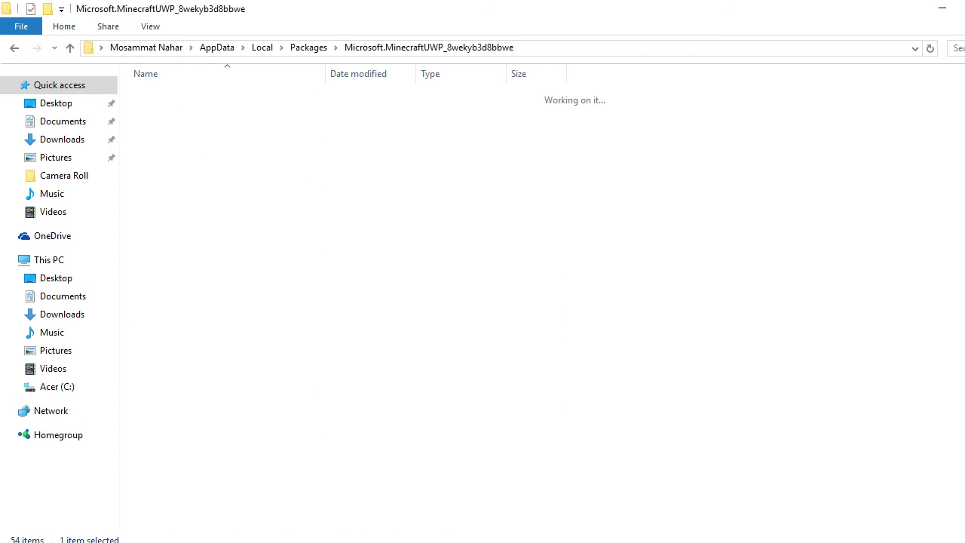
{"action": "double_click", "coordinate": [169, 143]}
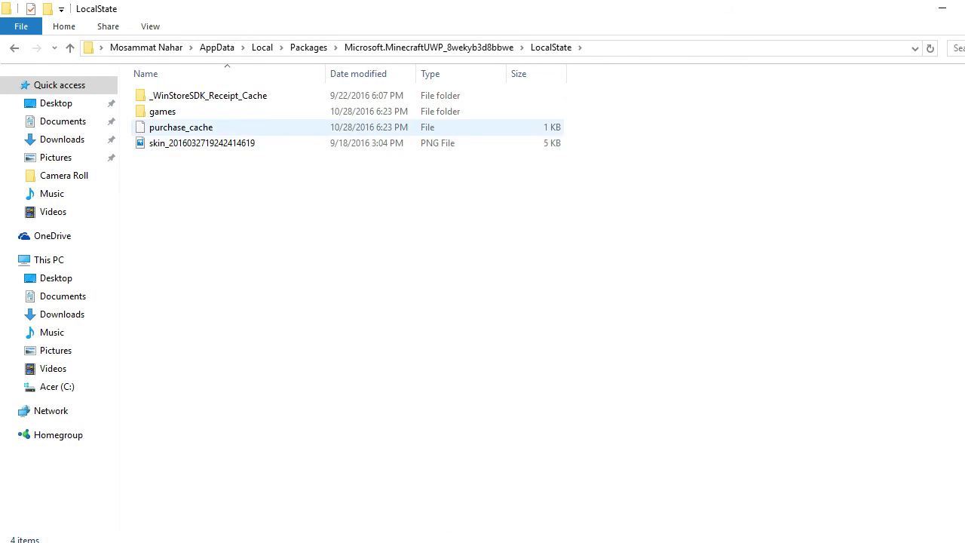
Open the games folder and delete its com.mojang shortcut
{"action": "left_click", "coordinate": [162, 111]}
{"action": "double_click", "coordinate": [162, 111]}
{"action": "left_click", "coordinate": [162, 111]}
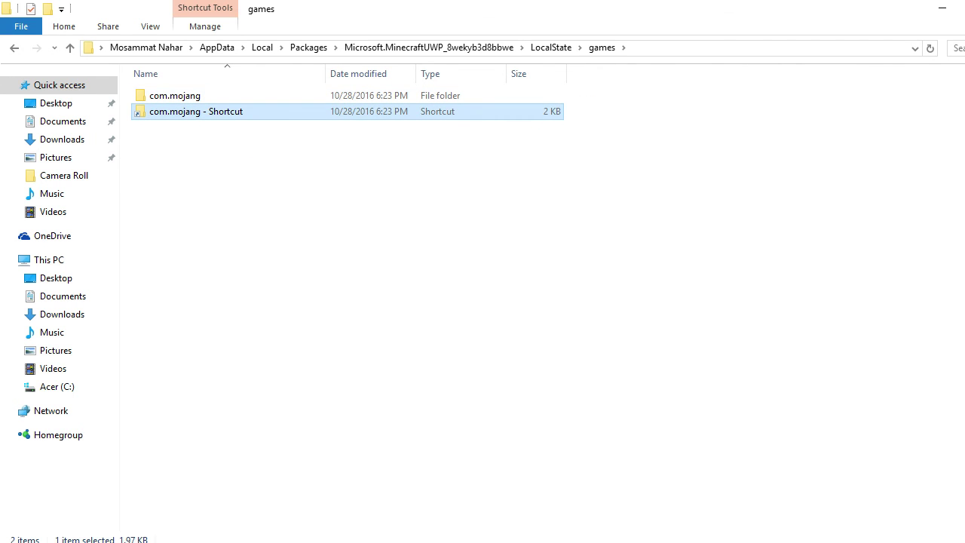
{"action": "right_click", "coordinate": [230, 111]}
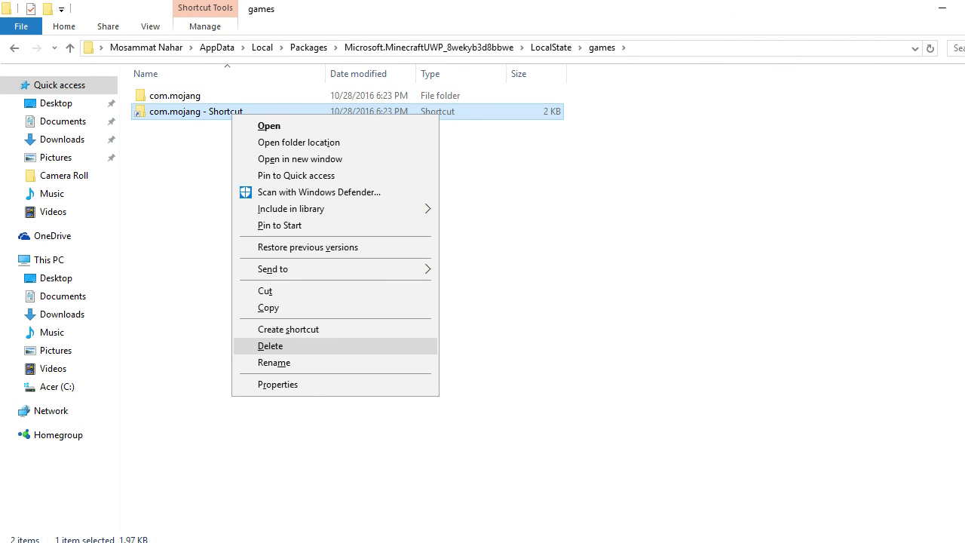
{"action": "left_click", "coordinate": [264, 346]}
Open com.mojang > behavior_packs > KillerClown-Behavior
{"action": "key", "text": "Down"}
{"action": "key", "text": "Return"}
{"action": "key", "text": "Down"}
{"action": "key", "text": "Return"}
{"action": "key", "text": "Down"}
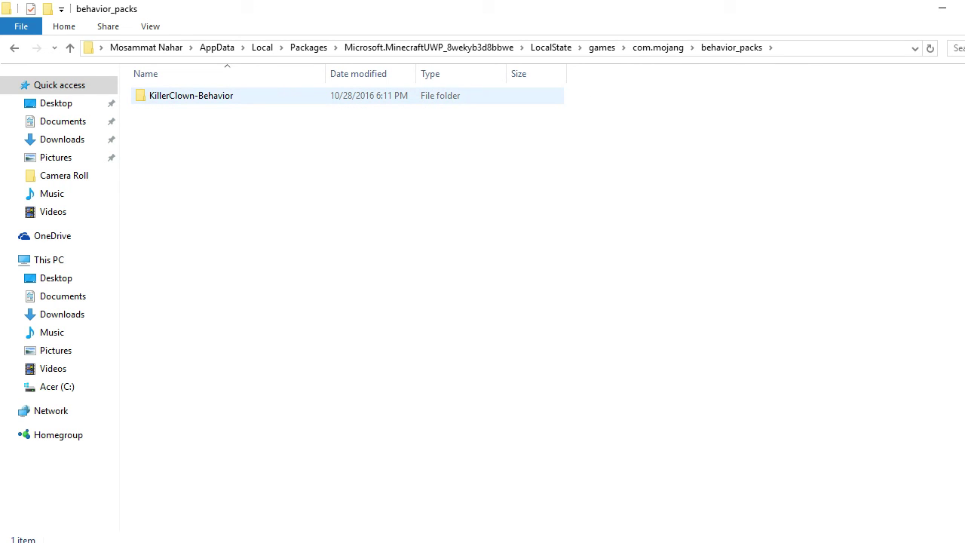
{"action": "key", "text": "Down"}
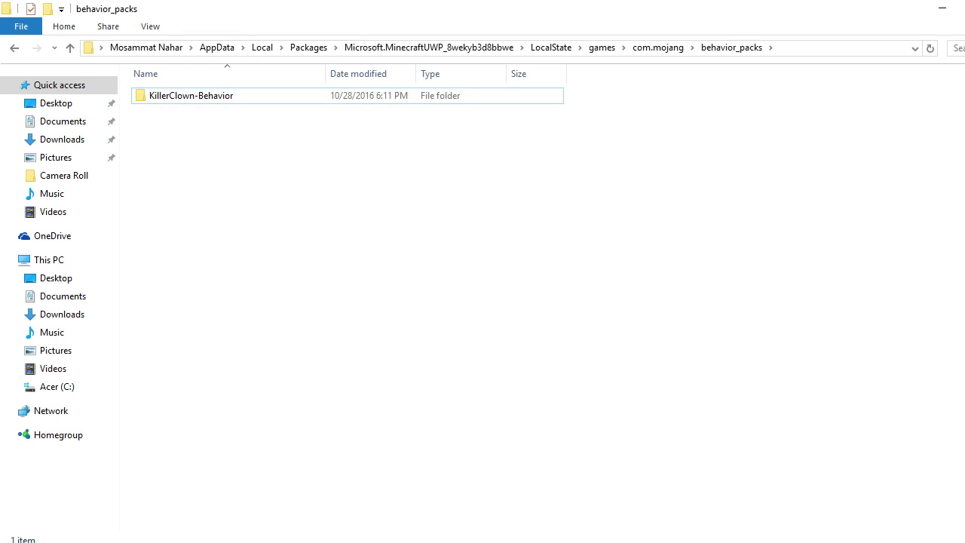
{"action": "key", "text": "Return"}
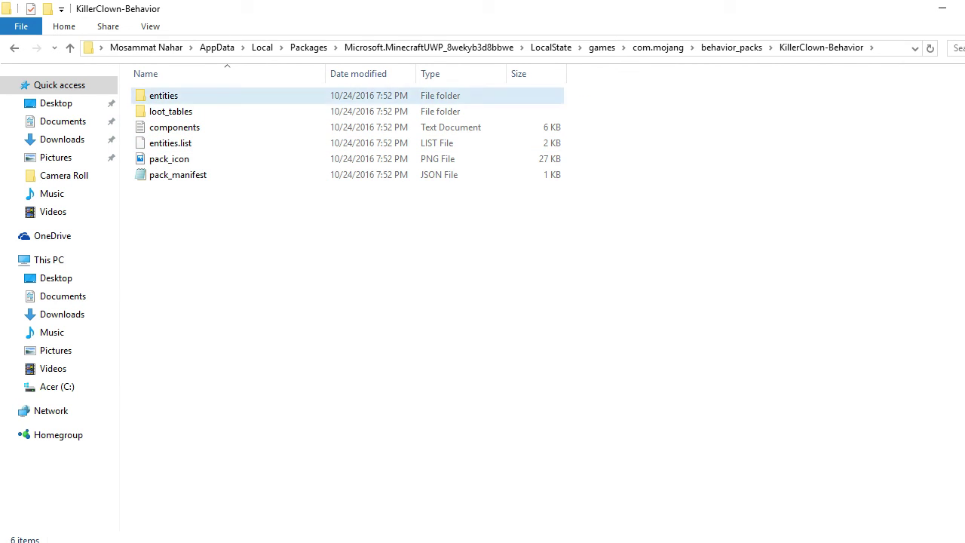
Open the KillerClown-Behavior entities folder and load the wither JSON file in Notepad
{"action": "double_click", "coordinate": [163, 96]}
{"action": "right_click", "coordinate": [186, 97]}
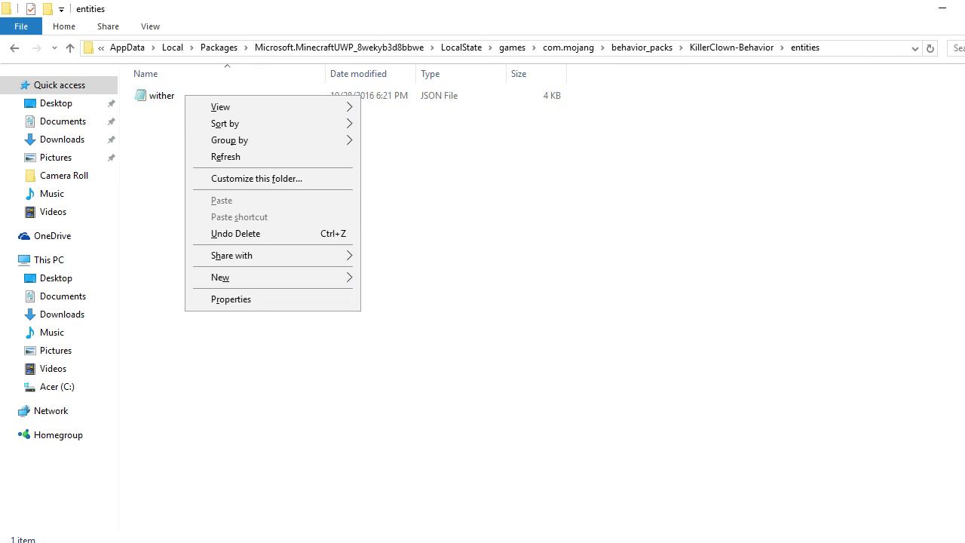
{"action": "key", "text": "Escape"}
{"action": "left_click", "coordinate": [186, 96]}
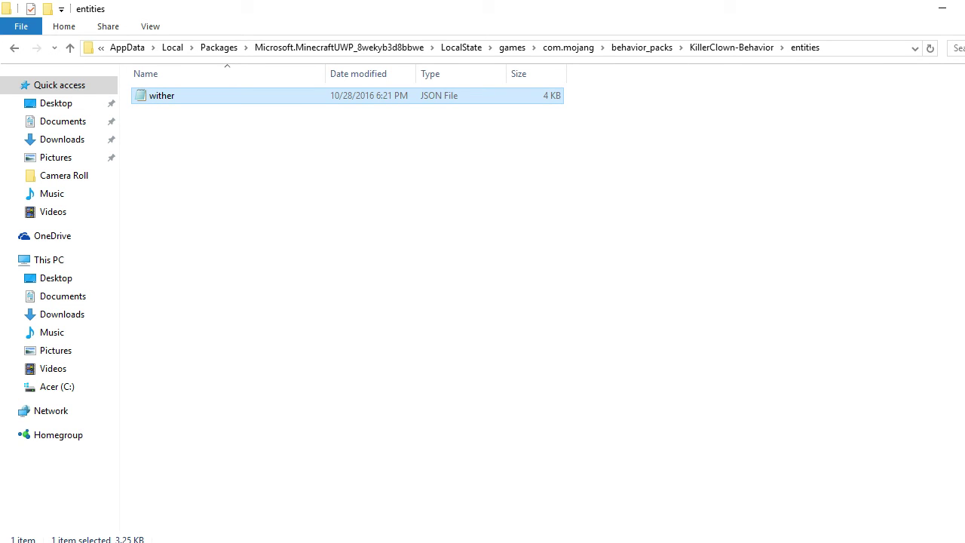
{"action": "right_click", "coordinate": [328, 93]}
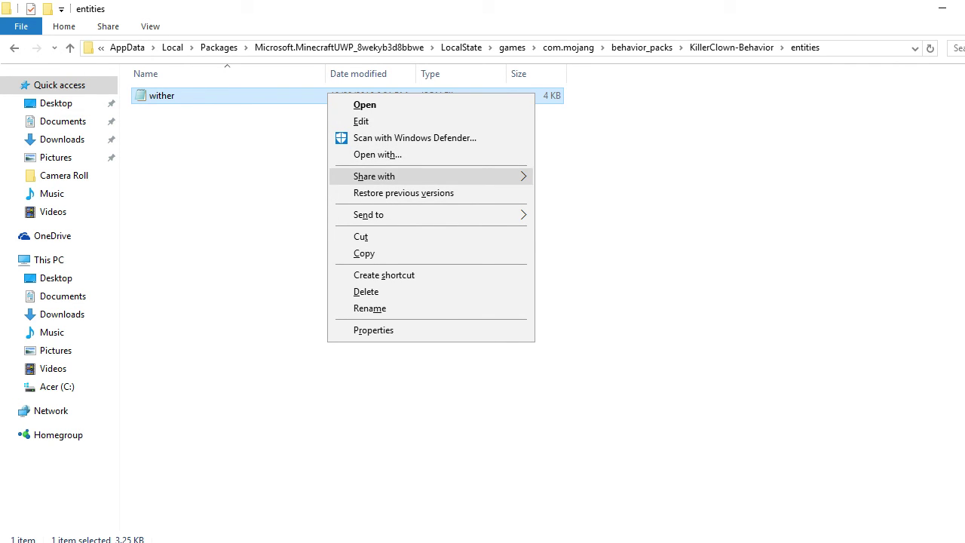
{"action": "left_click", "coordinate": [453, 362]}
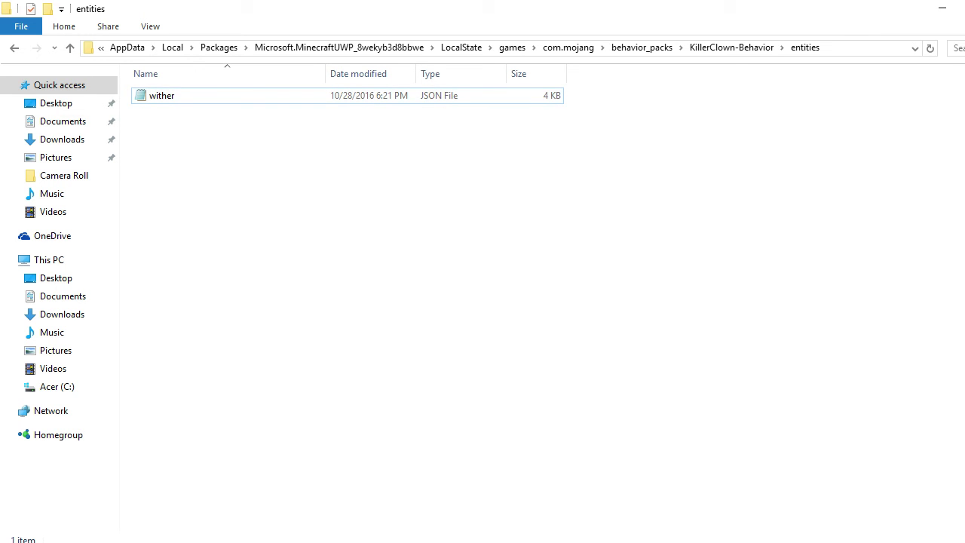
{"action": "double_click", "coordinate": [161, 95]}
{"action": "left_click_drag", "start_coordinate": [207, 135], "coordinate": [33, 67]}
Trial-edit wither_jockey in the first jockey entry, then close the wither file
{"action": "left_click", "coordinate": [200, 163]}
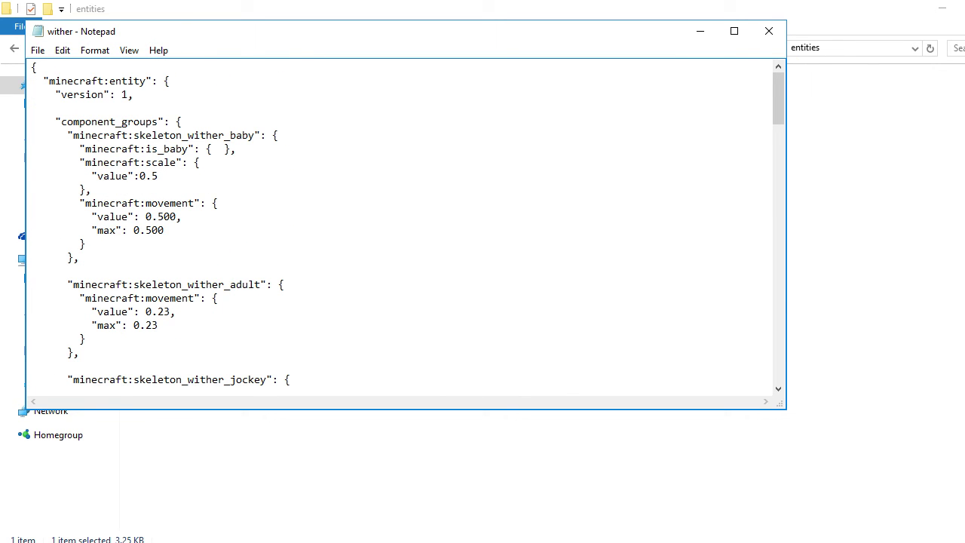
{"action": "left_click_drag", "start_coordinate": [778, 98], "coordinate": [778, 357]}
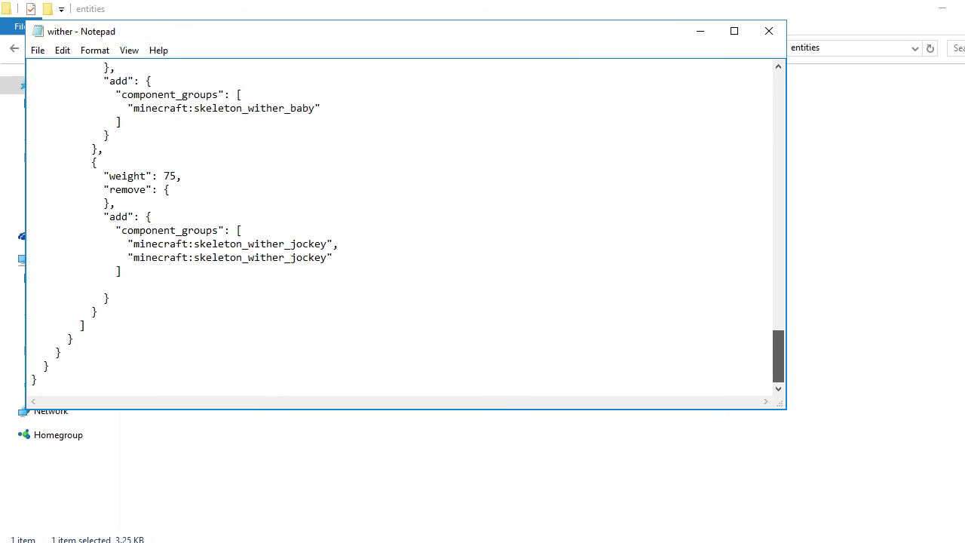
{"action": "left_click_drag", "start_coordinate": [247, 243], "coordinate": [327, 244]}
{"action": "type", "text": "baby"}
{"action": "key", "text": "BackSpace"}
{"action": "key", "text": "BackSpace"}
{"action": "key", "text": "BackSpace"}
{"action": "key", "text": "BackSpace"}
{"action": "type", "text": "wither"}
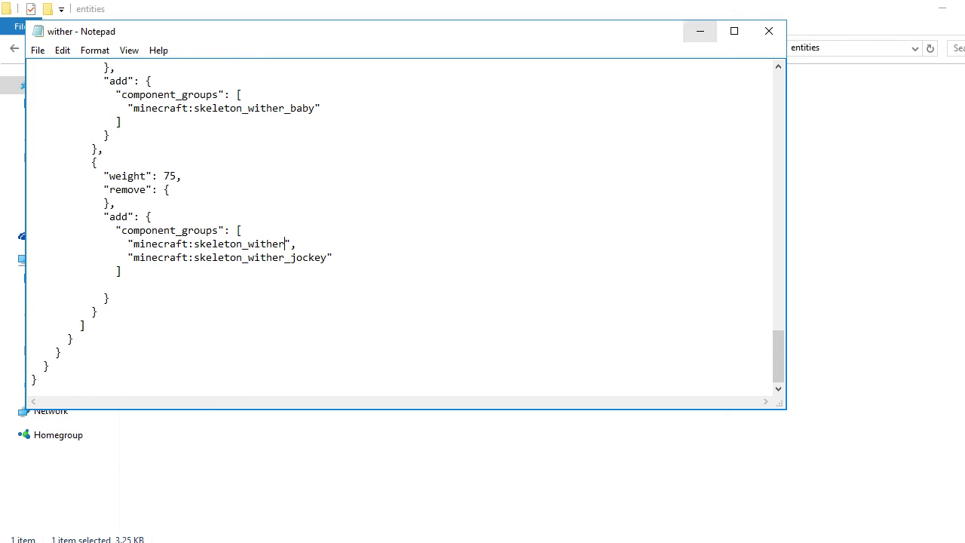
{"action": "left_click", "coordinate": [769, 31]}
Discard the trial edits, reopen wither.json and copy wither_baby from the baby group name
{"action": "key", "text": "Return"}
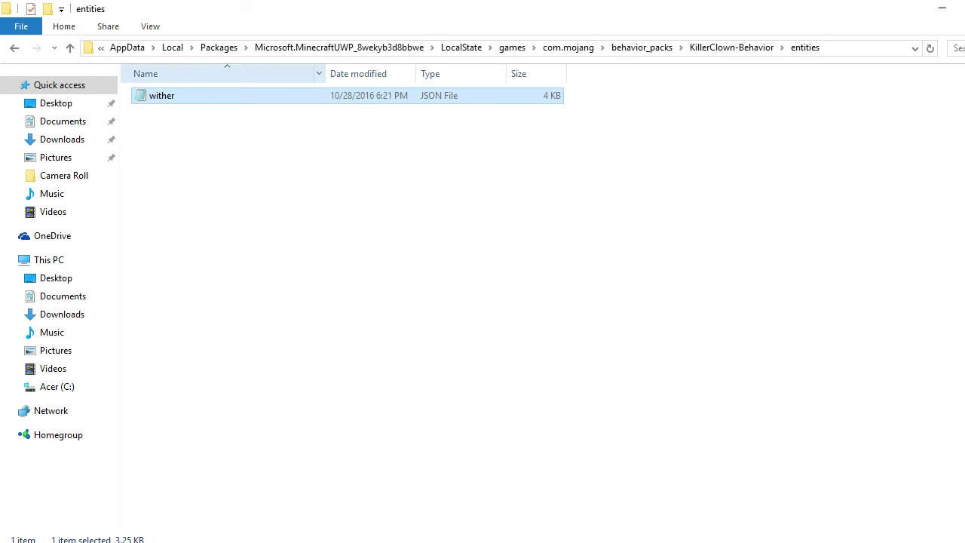
{"action": "key", "text": "Return"}
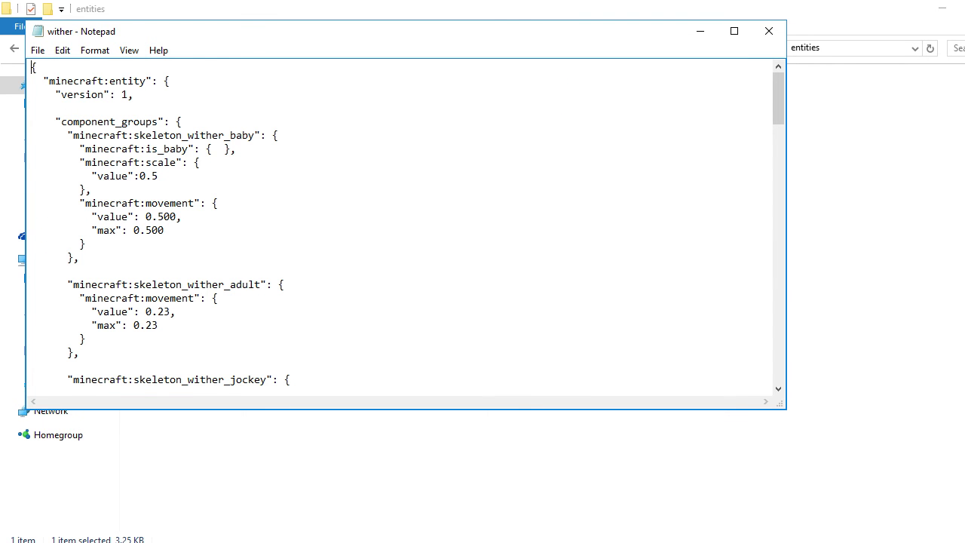
{"action": "left_click_drag", "start_coordinate": [157, 216], "coordinate": [175, 217]}
{"action": "left_click_drag", "start_coordinate": [188, 135], "coordinate": [255, 135]}
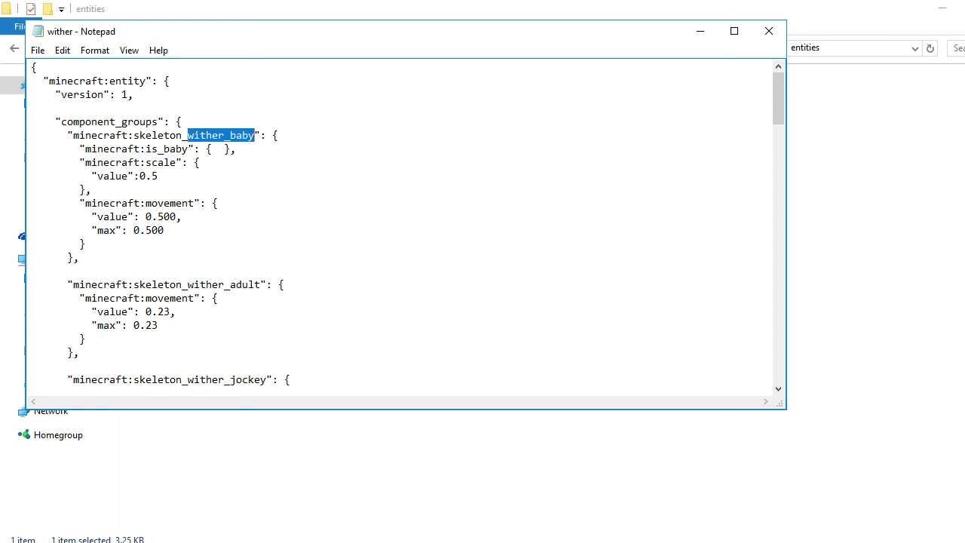
Paste wither_baby over wither_jockey so the first jockey entry reads skeleton_wither_baby
{"action": "left_click_drag", "start_coordinate": [778, 98], "coordinate": [778, 356]}
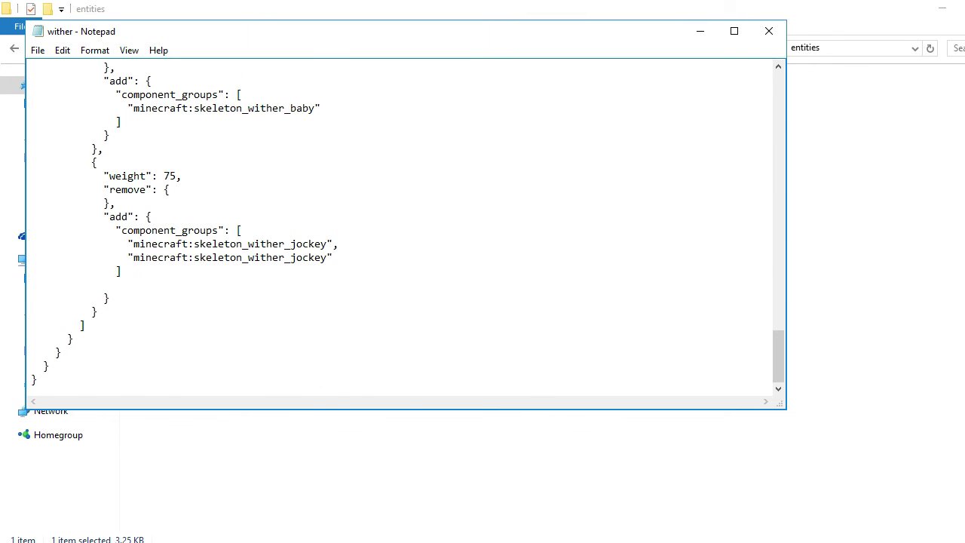
{"action": "left_click_drag", "start_coordinate": [247, 243], "coordinate": [326, 244]}
{"action": "key", "text": "BackSpace"}
{"action": "type", "text": "wither_baby\","}
{"action": "mouse_move", "coordinate": [787, 365]}
{"action": "left_mouse_down"}
{"action": "mouse_move", "coordinate": [755, 364]}
{"action": "mouse_move", "coordinate": [748, 99]}
{"action": "left_mouse_up"}
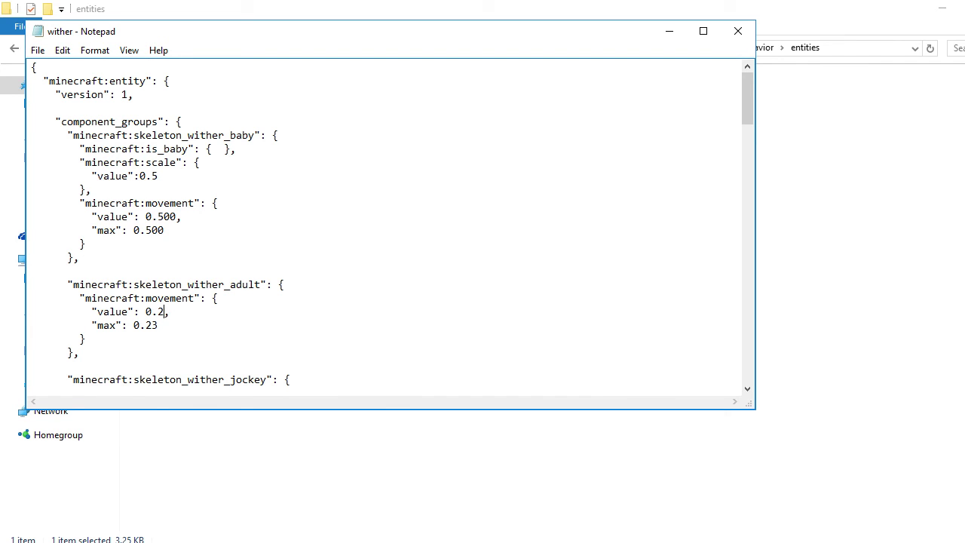
Change adult movement from 0.23 to 0.500 and the health value from 1 to 1000000
{"action": "key", "text": "BackSpace"}
{"action": "type", "text": "500"}
{"action": "type", "text": "00"}
{"action": "left_click_drag", "start_coordinate": [748, 98], "coordinate": [748, 116]}
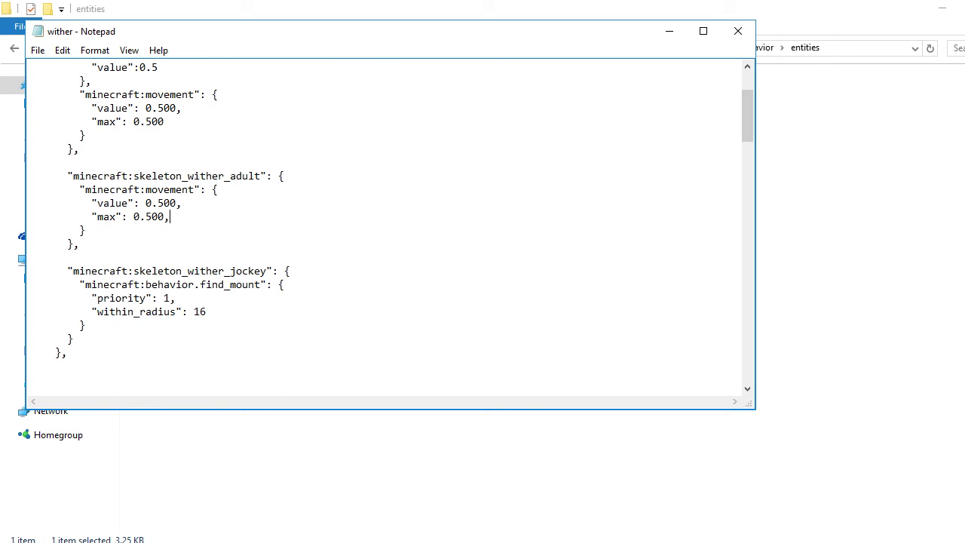
{"action": "left_click_drag", "start_coordinate": [748, 116], "coordinate": [748, 148]}
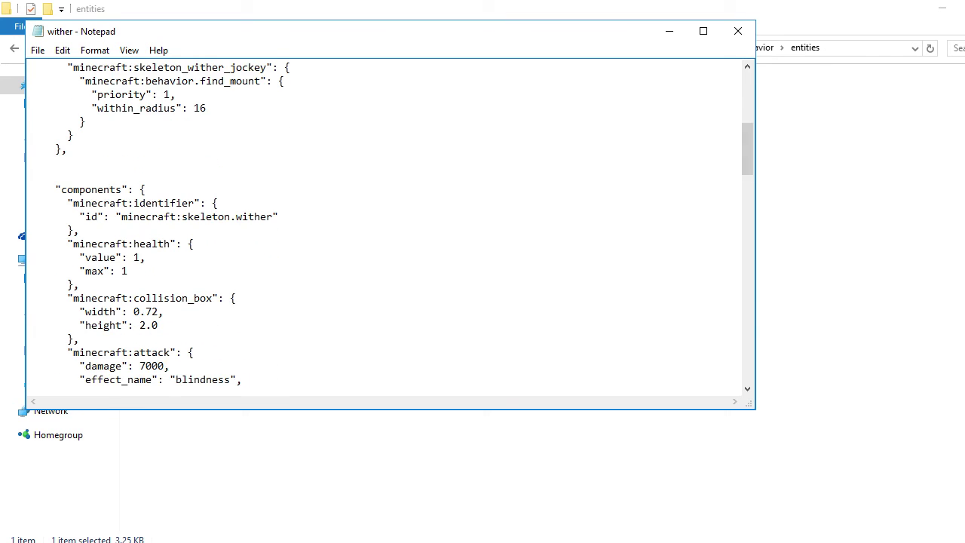
{"action": "type", "text": "000000"}
Set the health max to 1000000 and raise the attack damage to 70000
{"action": "left_click_drag", "start_coordinate": [129, 257], "coordinate": [177, 257]}
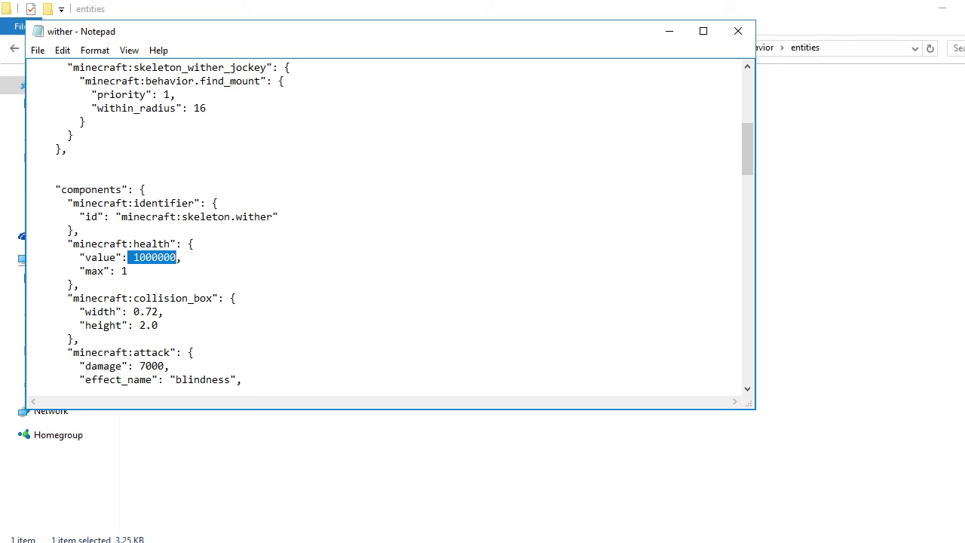
{"action": "key", "text": "Down"}
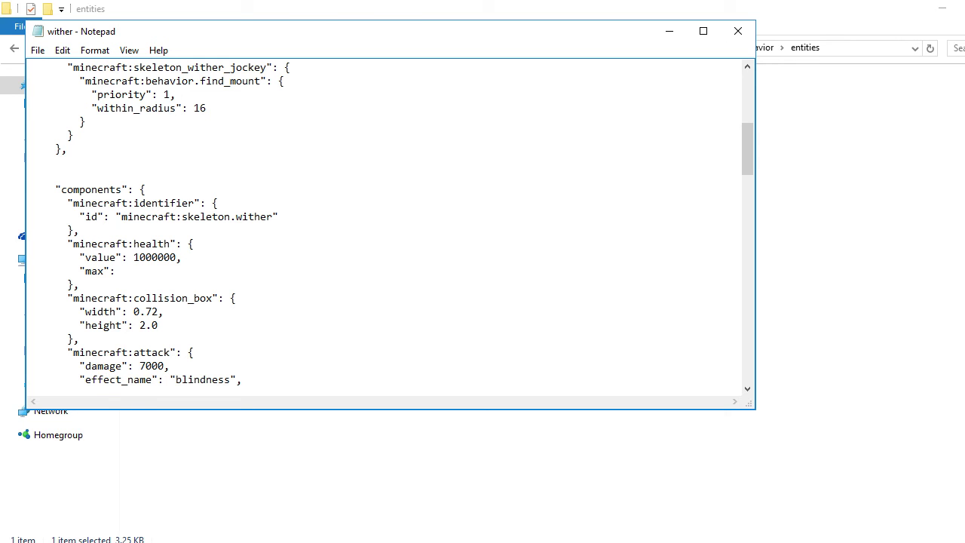
{"action": "type", "text": "1000000"}
{"action": "scroll", "coordinate": [384, 226], "scroll_direction": "down", "scroll_amount": 6}
{"action": "scroll", "coordinate": [385, 226], "scroll_direction": "up", "scroll_amount": 2}
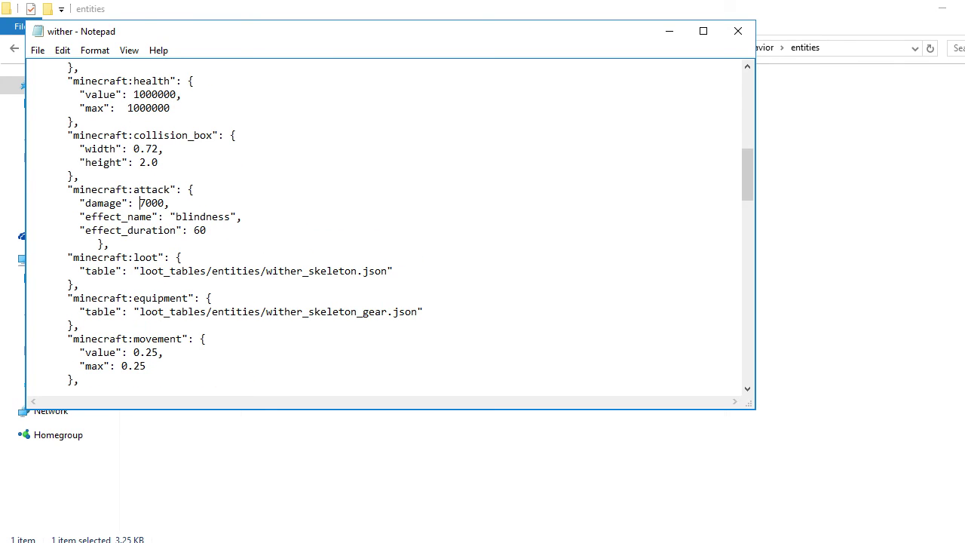
{"action": "type", "text": "0"}
{"action": "left_click_drag", "start_coordinate": [747, 174], "coordinate": [747, 284]}
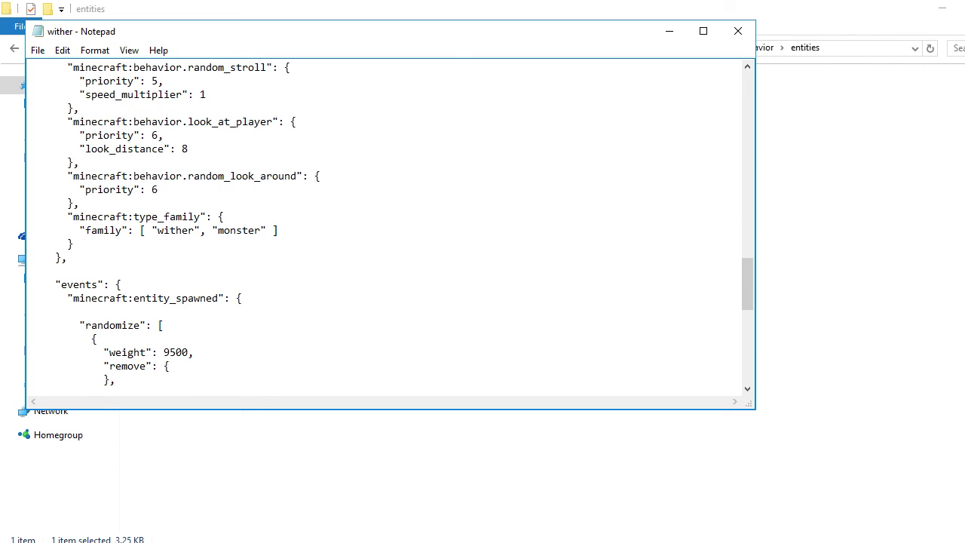
Close wither.json in Notepad, saving the changes at the prompt
{"action": "left_click", "coordinate": [738, 31]}
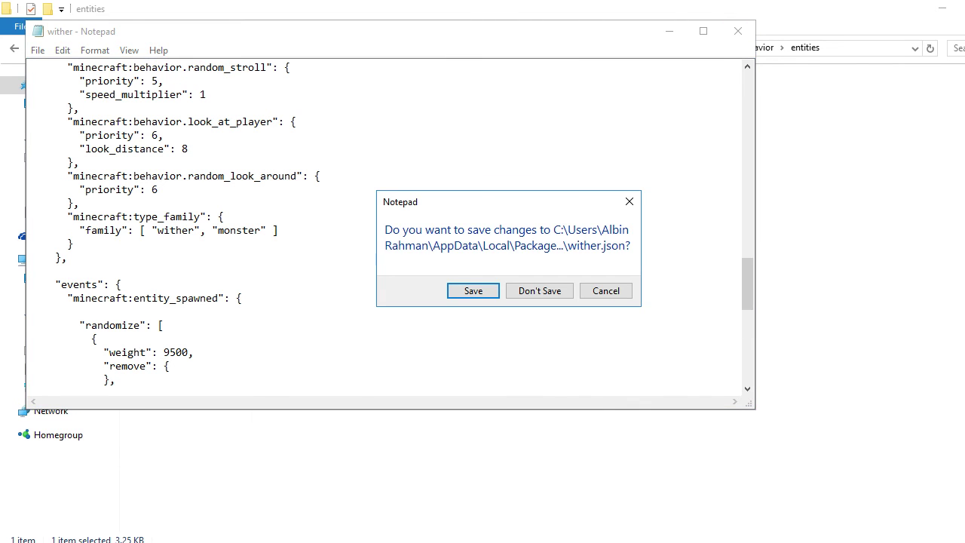
{"action": "left_click", "coordinate": [539, 291]}
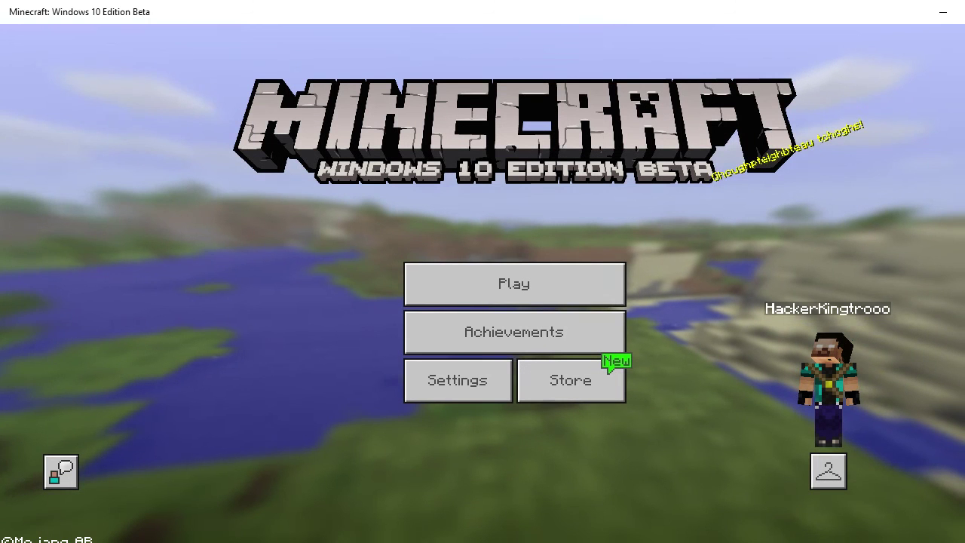
From the title screen, open the Worlds list and load the first My World survival world
{"action": "key", "text": "Return"}
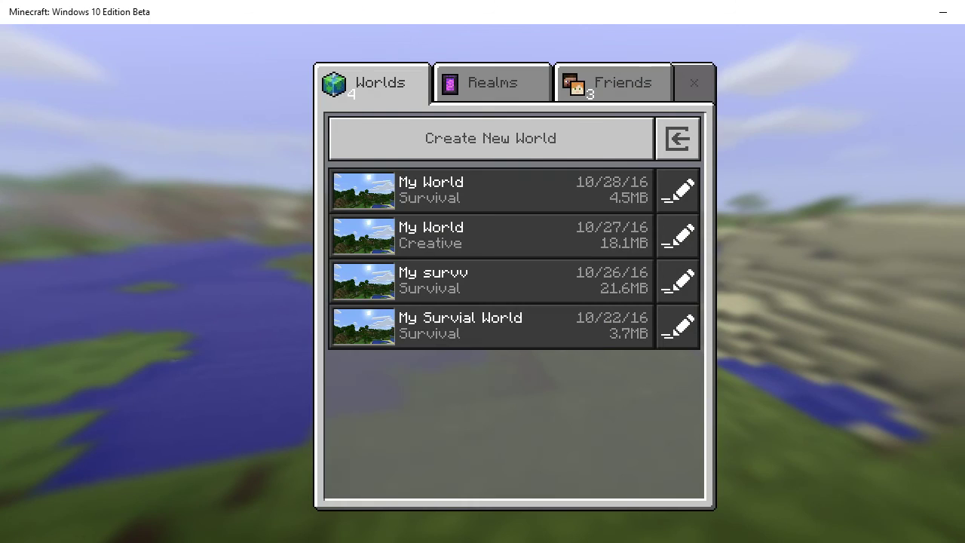
{"action": "key", "text": "Return"}
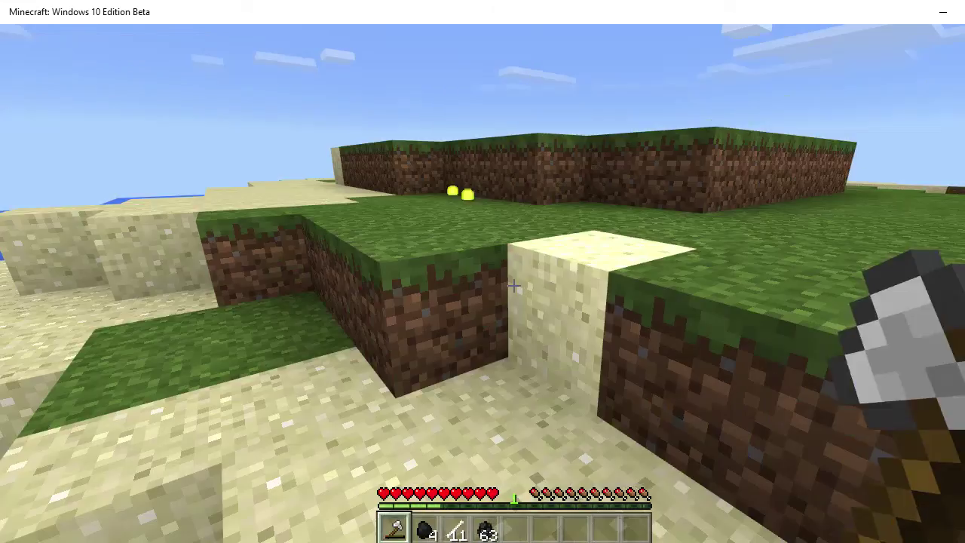
Spawn a wither skeleton on the sand, respawn after dying, and attack it
{"action": "left_click", "coordinate": [514, 285]}
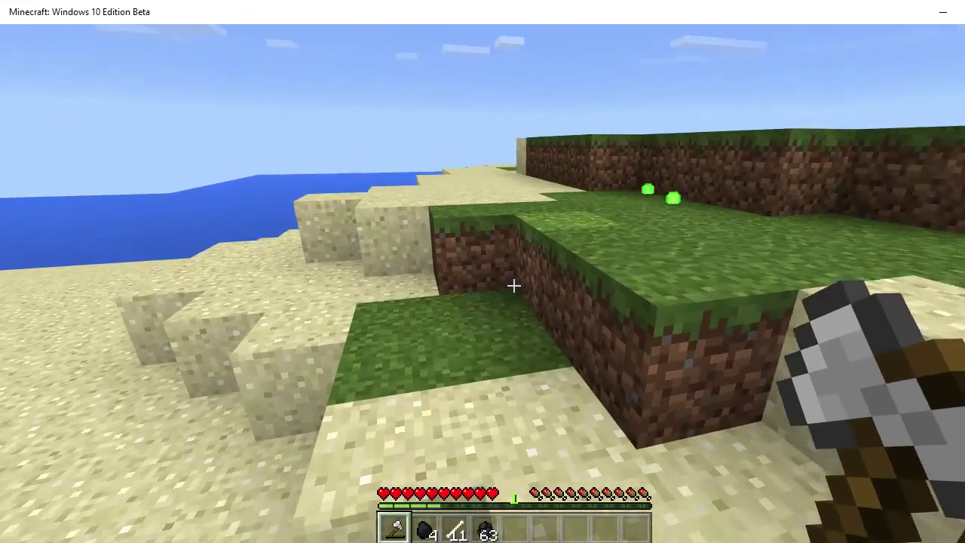
{"action": "key", "text": "4"}
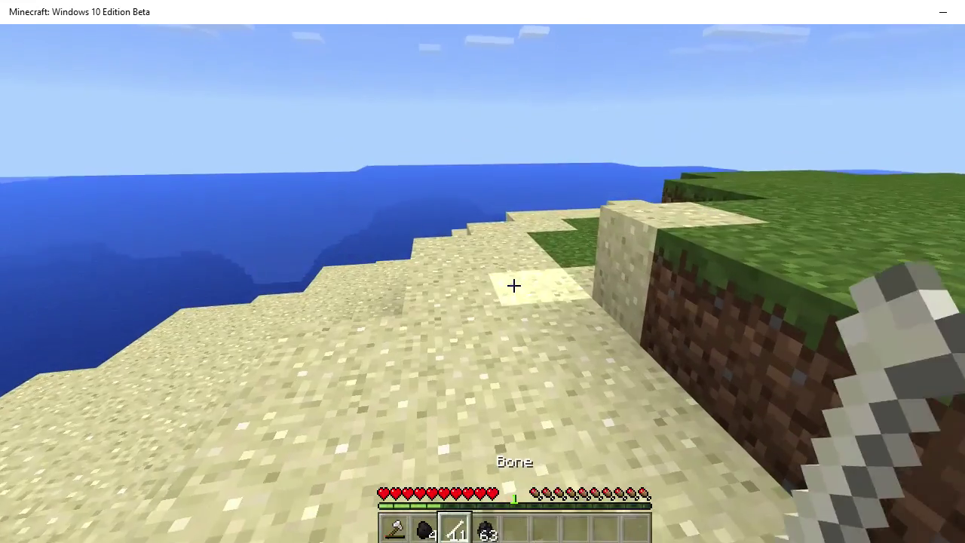
{"action": "right_click", "coordinate": [514, 286]}
{"action": "key", "text": "1"}
{"action": "left_click", "coordinate": [371, 306]}
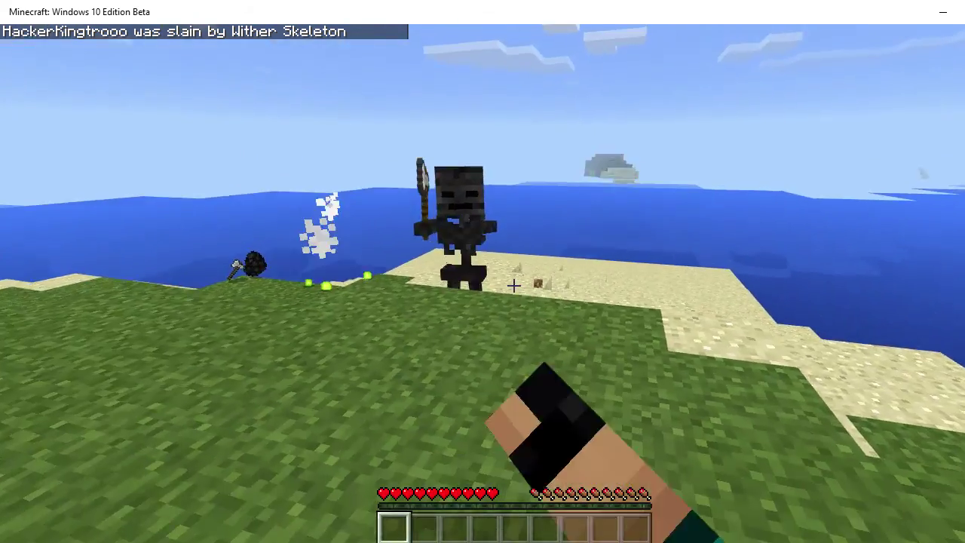
{"action": "left_click", "coordinate": [514, 285]}
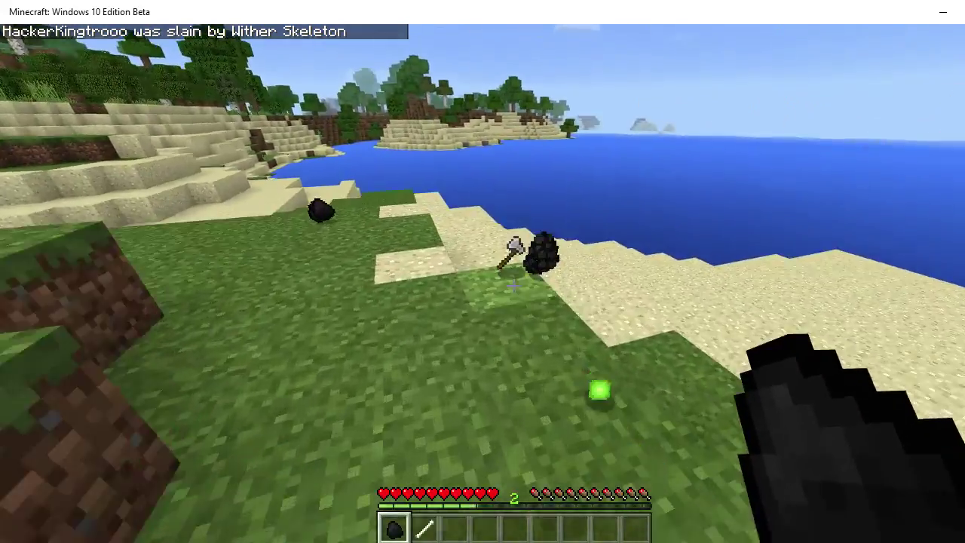
Spawn three more wither skeletons and fight them with the axe until killed again
{"action": "scroll", "coordinate": [514, 285], "scroll_direction": "down", "scroll_amount": 1}
{"action": "scroll", "coordinate": [514, 285], "scroll_direction": "down", "scroll_amount": 1}
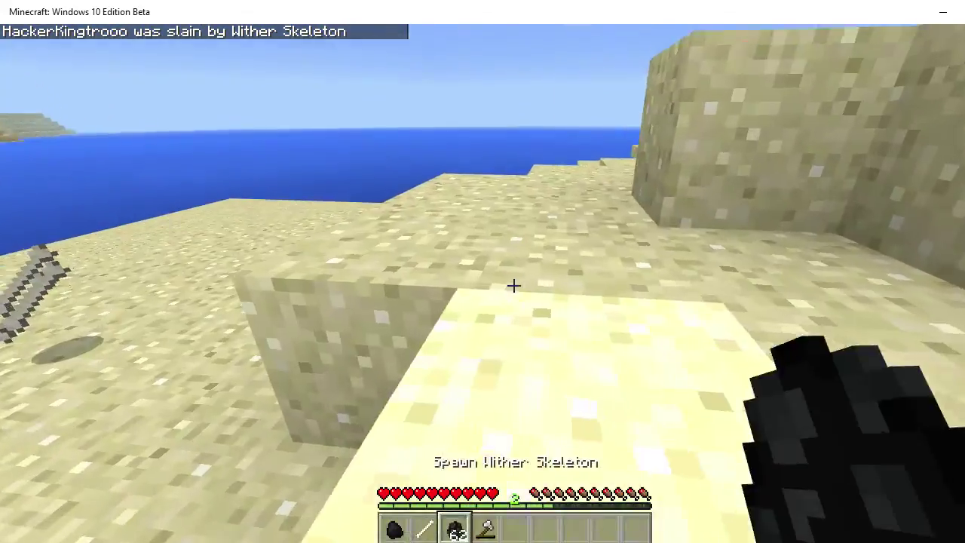
{"action": "right_click", "coordinate": [514, 285]}
{"action": "left_click", "coordinate": [514, 285]}
{"action": "right_click", "coordinate": [514, 285]}
{"action": "left_click", "coordinate": [513, 285]}
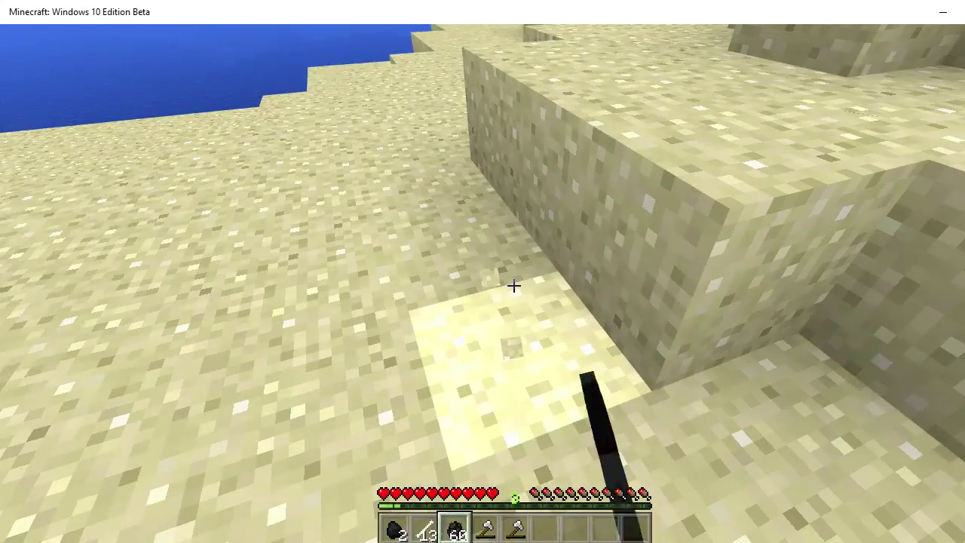
{"action": "right_click", "coordinate": [514, 285]}
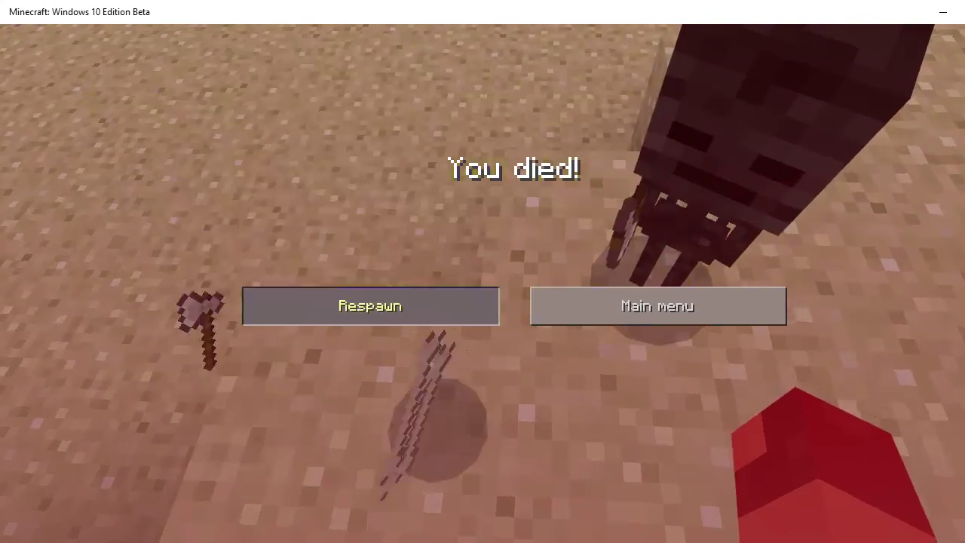
{"action": "left_click", "coordinate": [370, 306]}
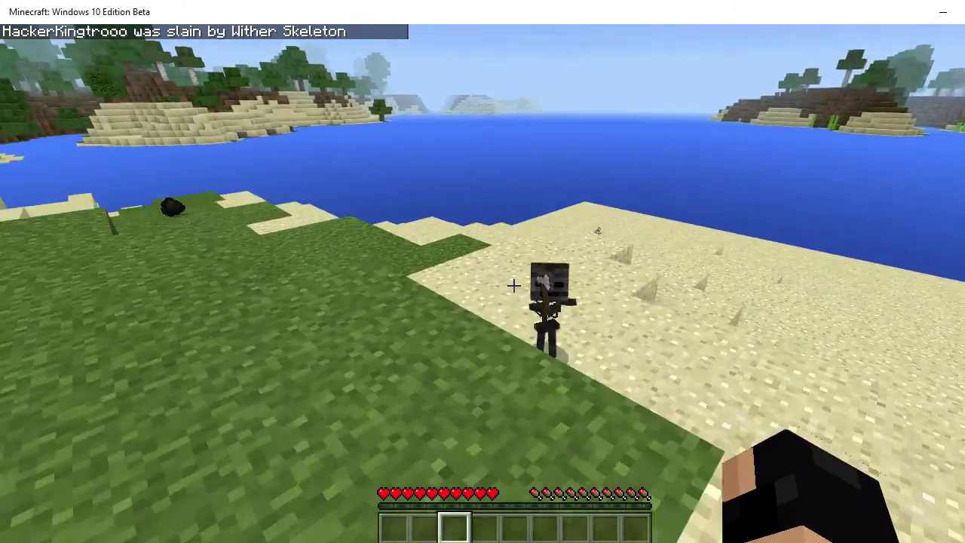
{"action": "left_click", "coordinate": [513, 285]}
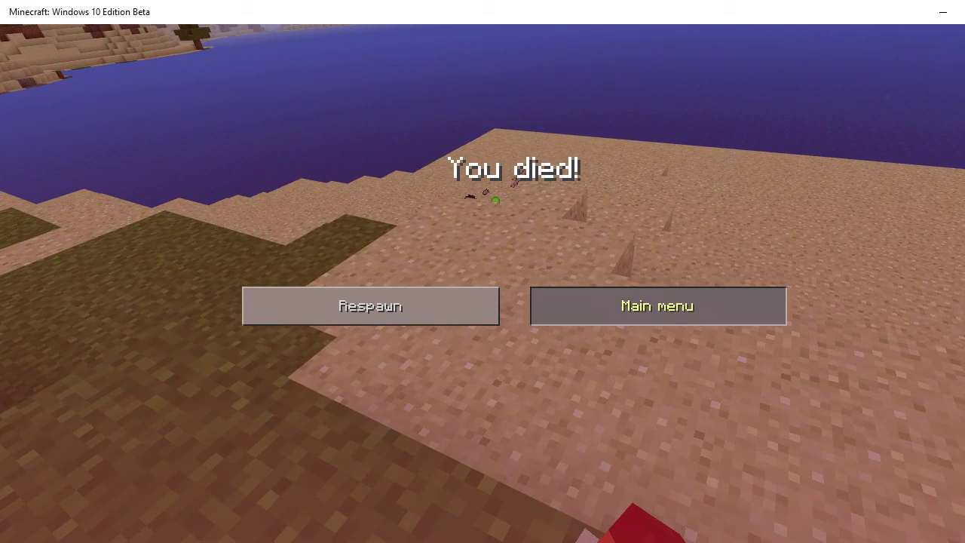
Return to the main menu, then browse the Worlds, Friends and Realms tabs and My World settings
{"action": "left_click", "coordinate": [657, 306]}
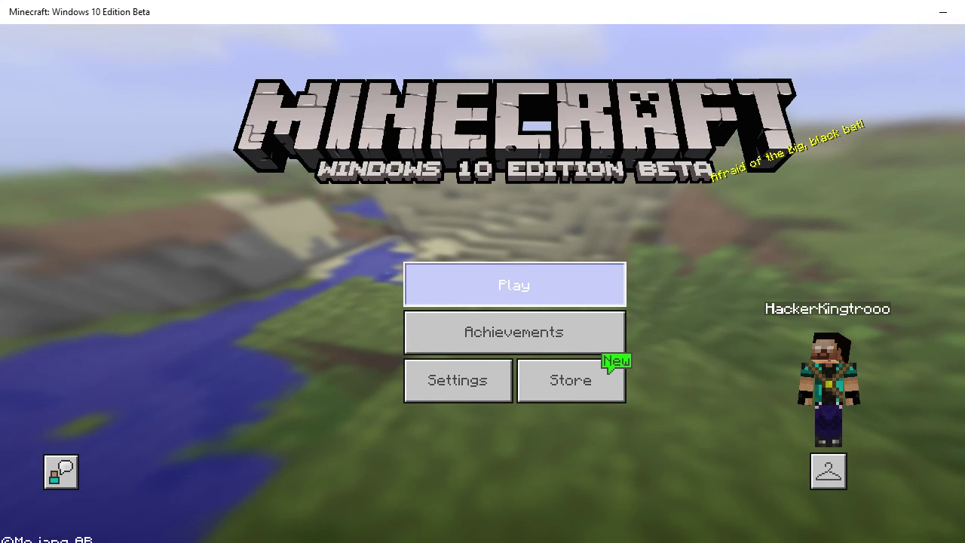
{"action": "left_click", "coordinate": [514, 285]}
{"action": "left_click", "coordinate": [612, 83]}
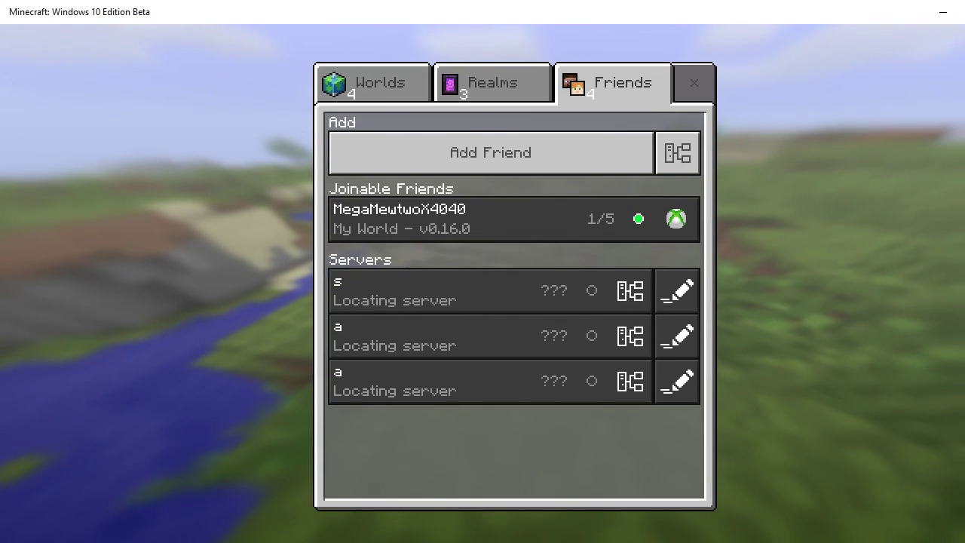
{"action": "left_click", "coordinate": [370, 83]}
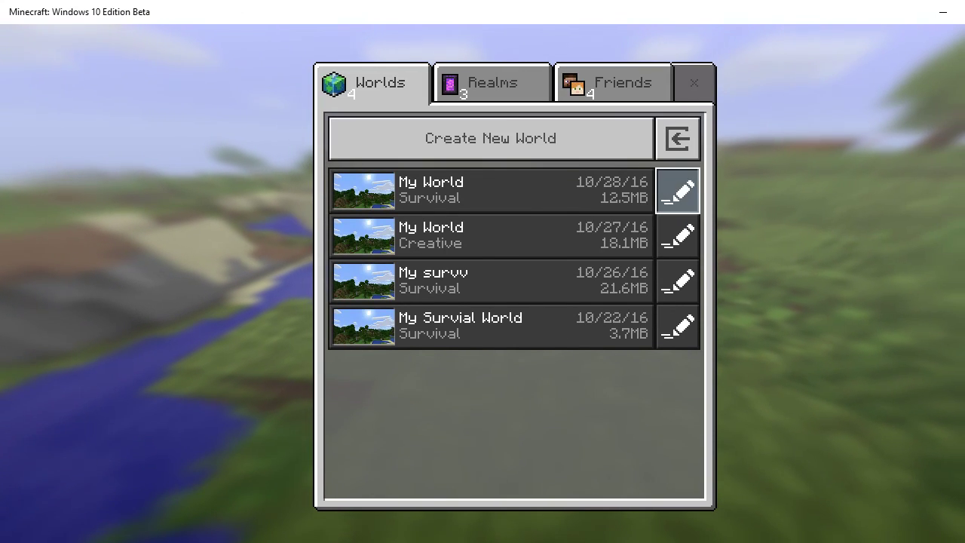
{"action": "left_click", "coordinate": [679, 181]}
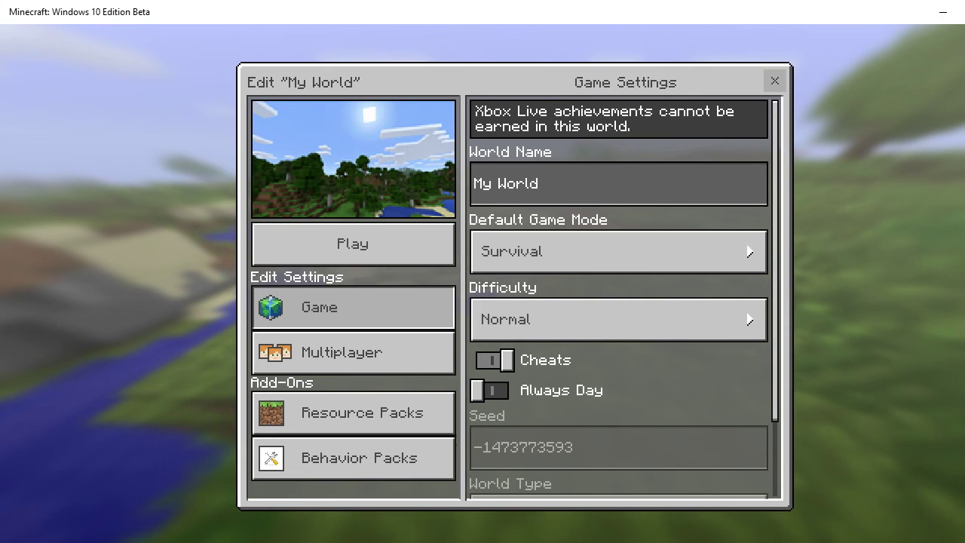
{"action": "left_click", "coordinate": [774, 80]}
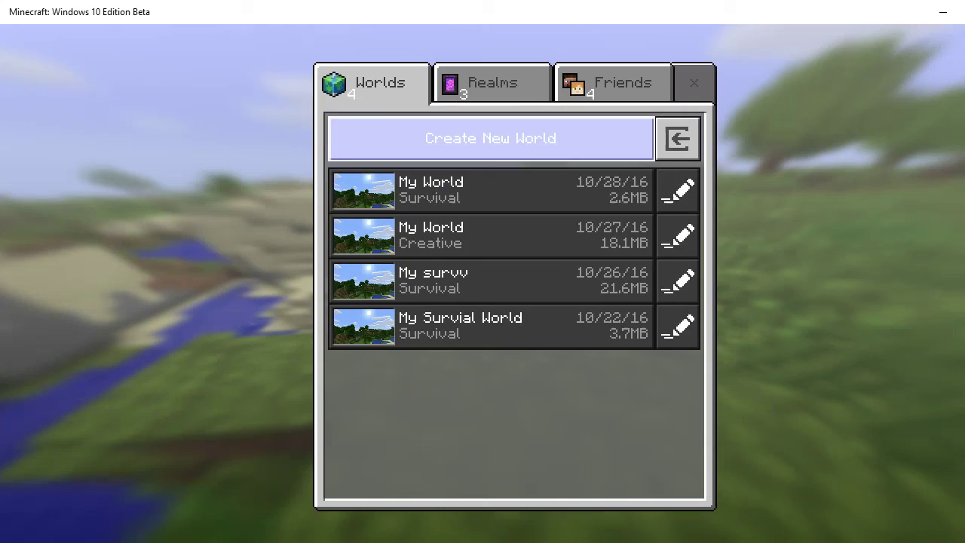
{"action": "left_click", "coordinate": [612, 83]}
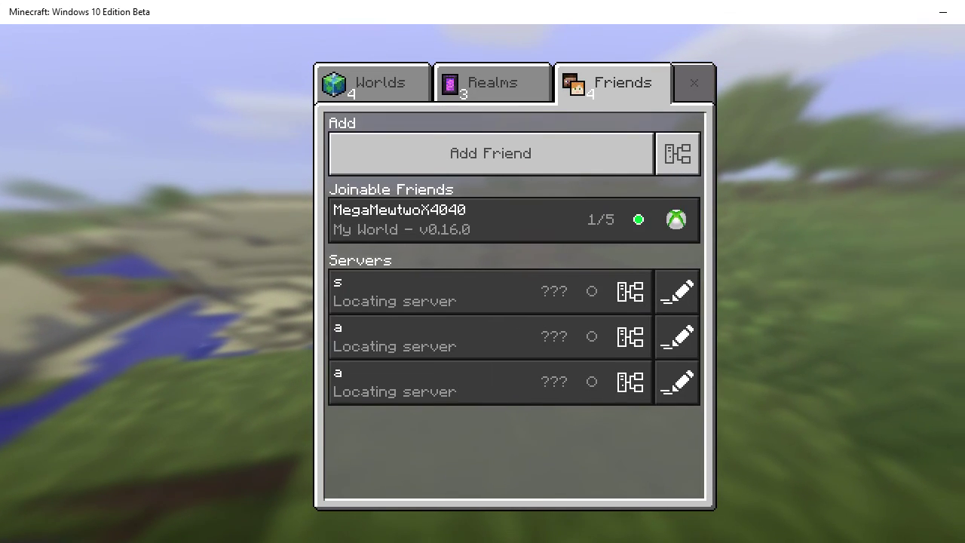
{"action": "left_click", "coordinate": [493, 82]}
{"action": "left_click", "coordinate": [372, 83]}
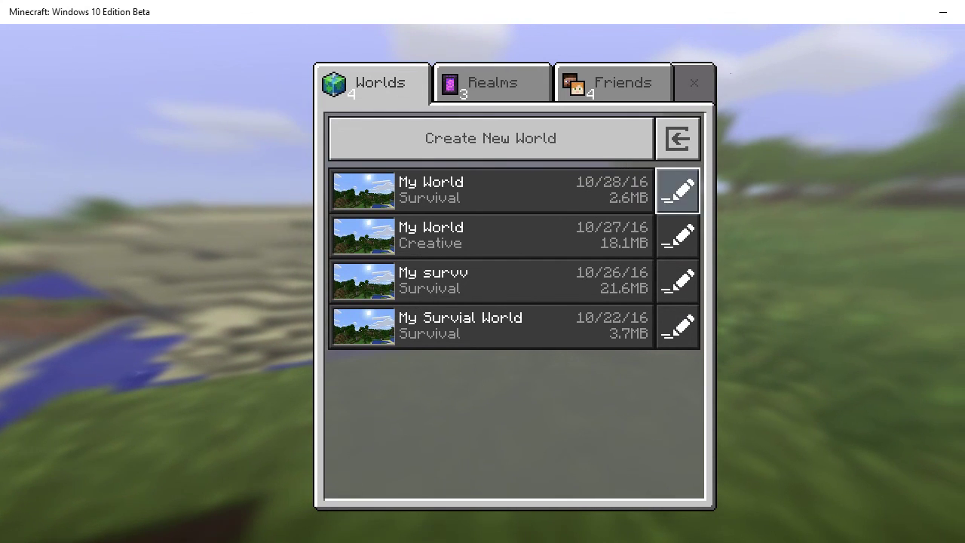
Confirm KillerClown appears among new-world behavior packs, then return to the Worlds tab
{"action": "key", "text": "Left"}
{"action": "key", "text": "Return"}
{"action": "key", "text": "Down"}
{"action": "key", "text": "Down"}
{"action": "key", "text": "Down"}
{"action": "key", "text": "Return"}
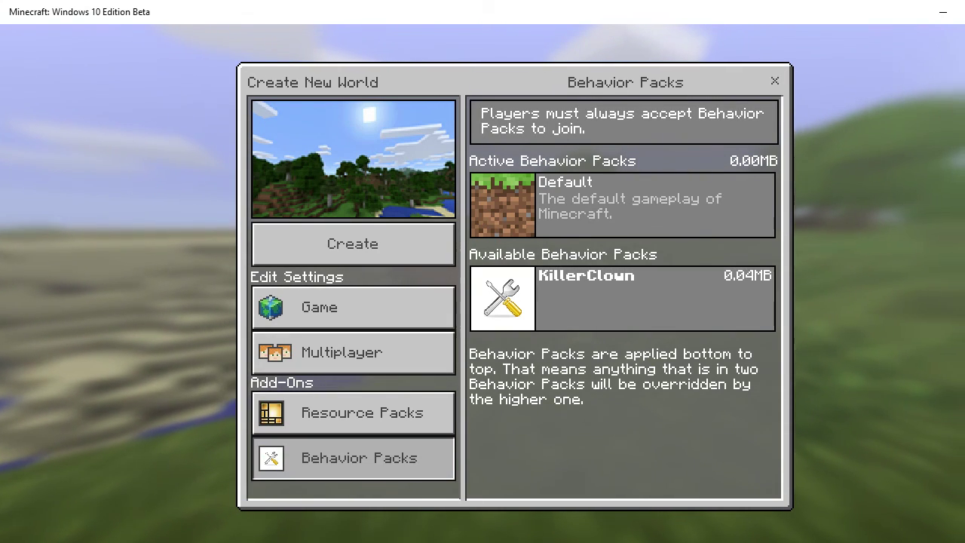
{"action": "key", "text": "Escape"}
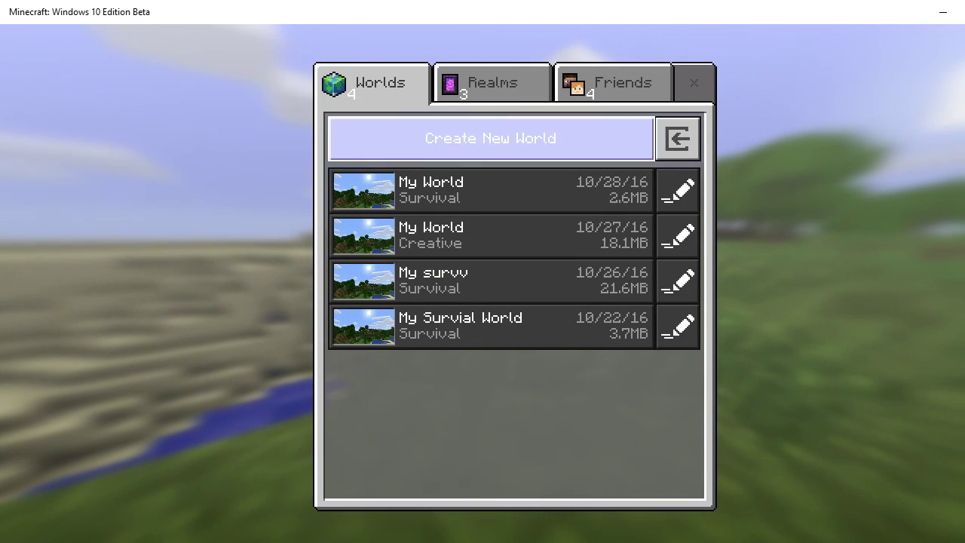
{"action": "key", "text": "Up"}
{"action": "key", "text": "Right"}
{"action": "key", "text": "Right"}
{"action": "key", "text": "Left"}
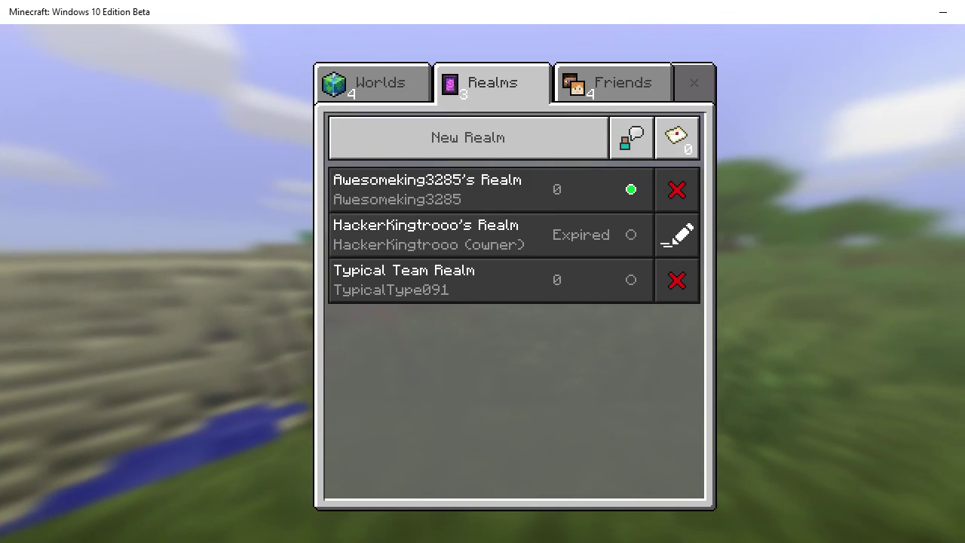
{"action": "key", "text": "Left"}
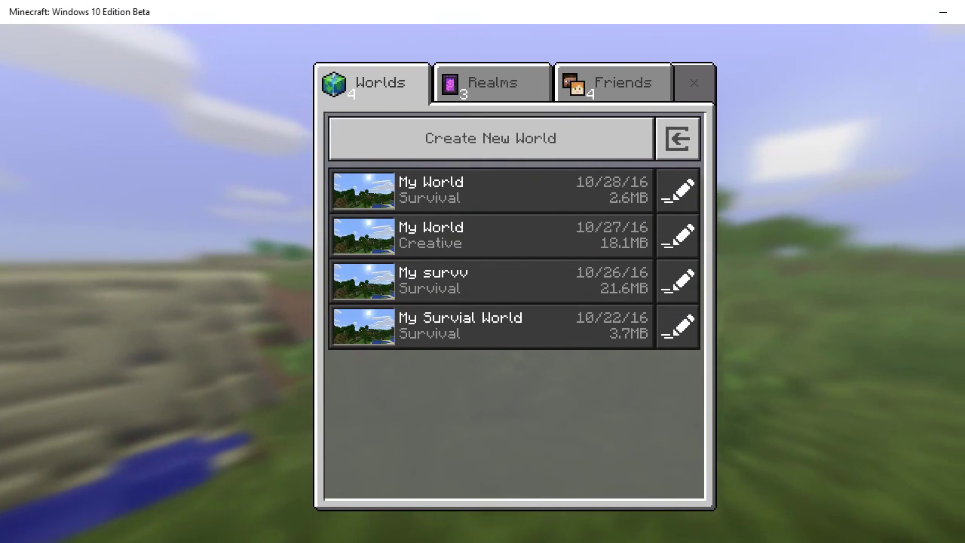